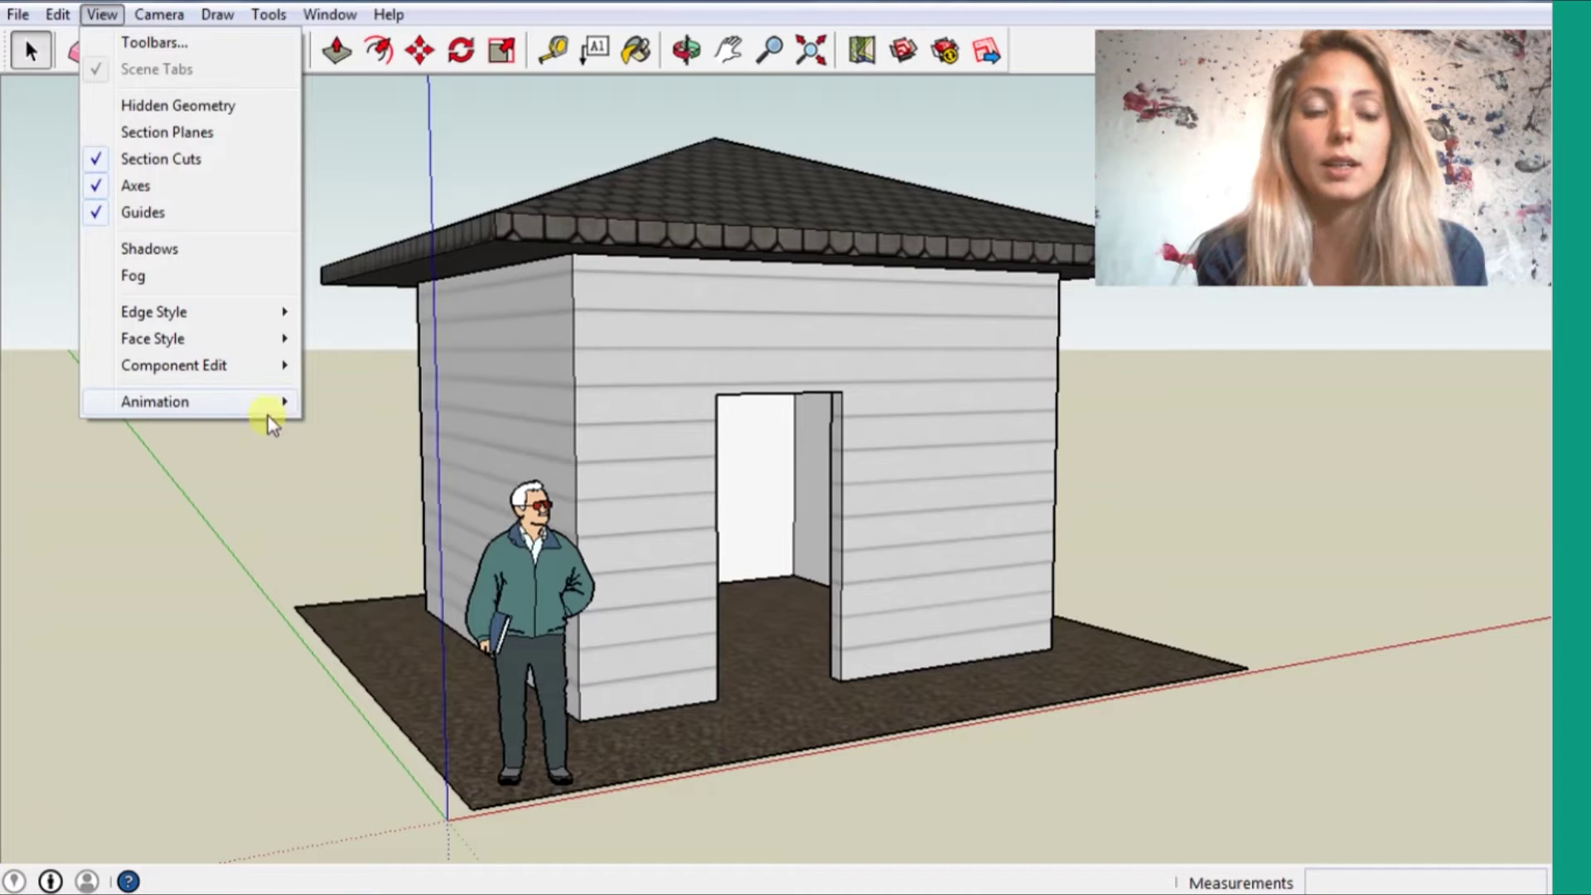
Save the current view as Scene 1, then orbit out and save a wider house view as Scene 2.
{"action": "left_click", "coordinate": [266, 406]}
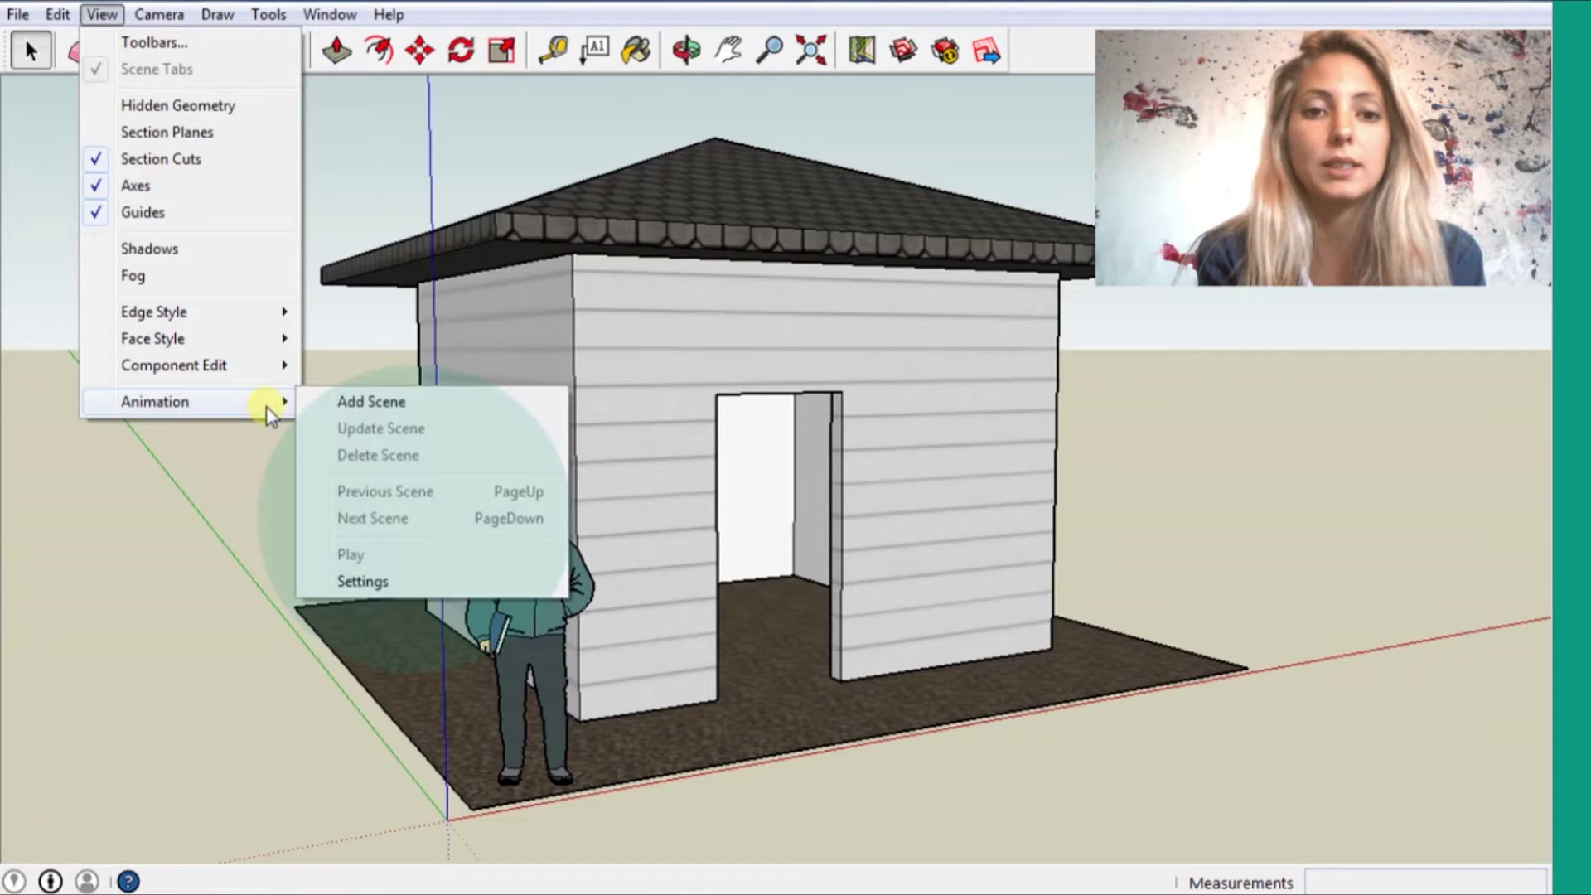
{"action": "left_click", "coordinate": [365, 401]}
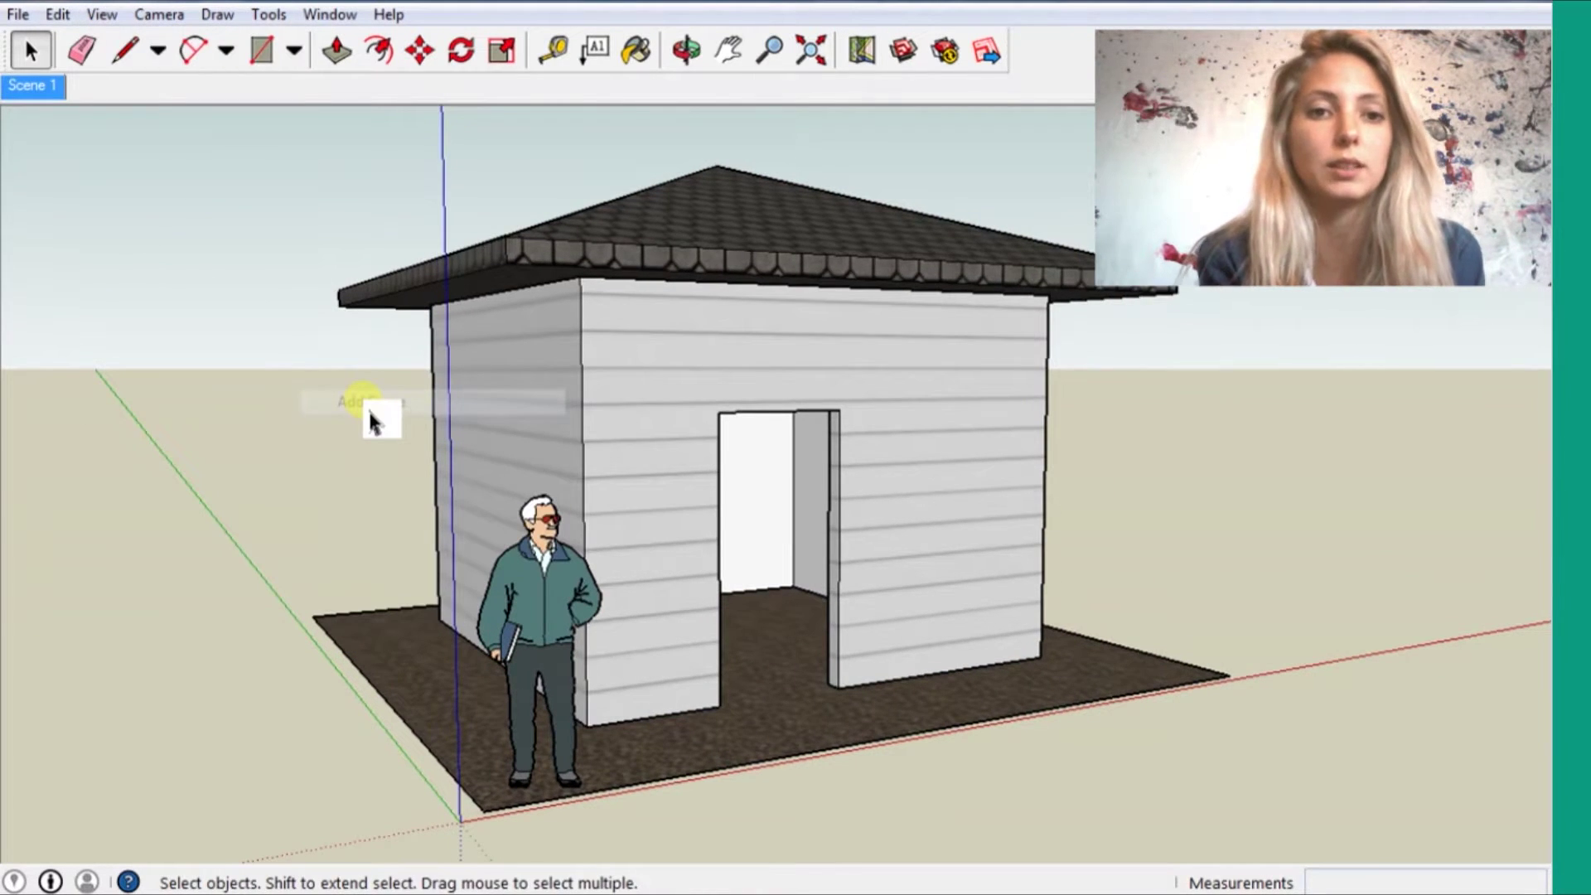
{"action": "mouse_move", "coordinate": [370, 421]}
{"action": "middle_mouse_down"}
{"action": "mouse_move", "coordinate": [707, 423]}
{"action": "mouse_move", "coordinate": [860, 455]}
{"action": "middle_mouse_up"}
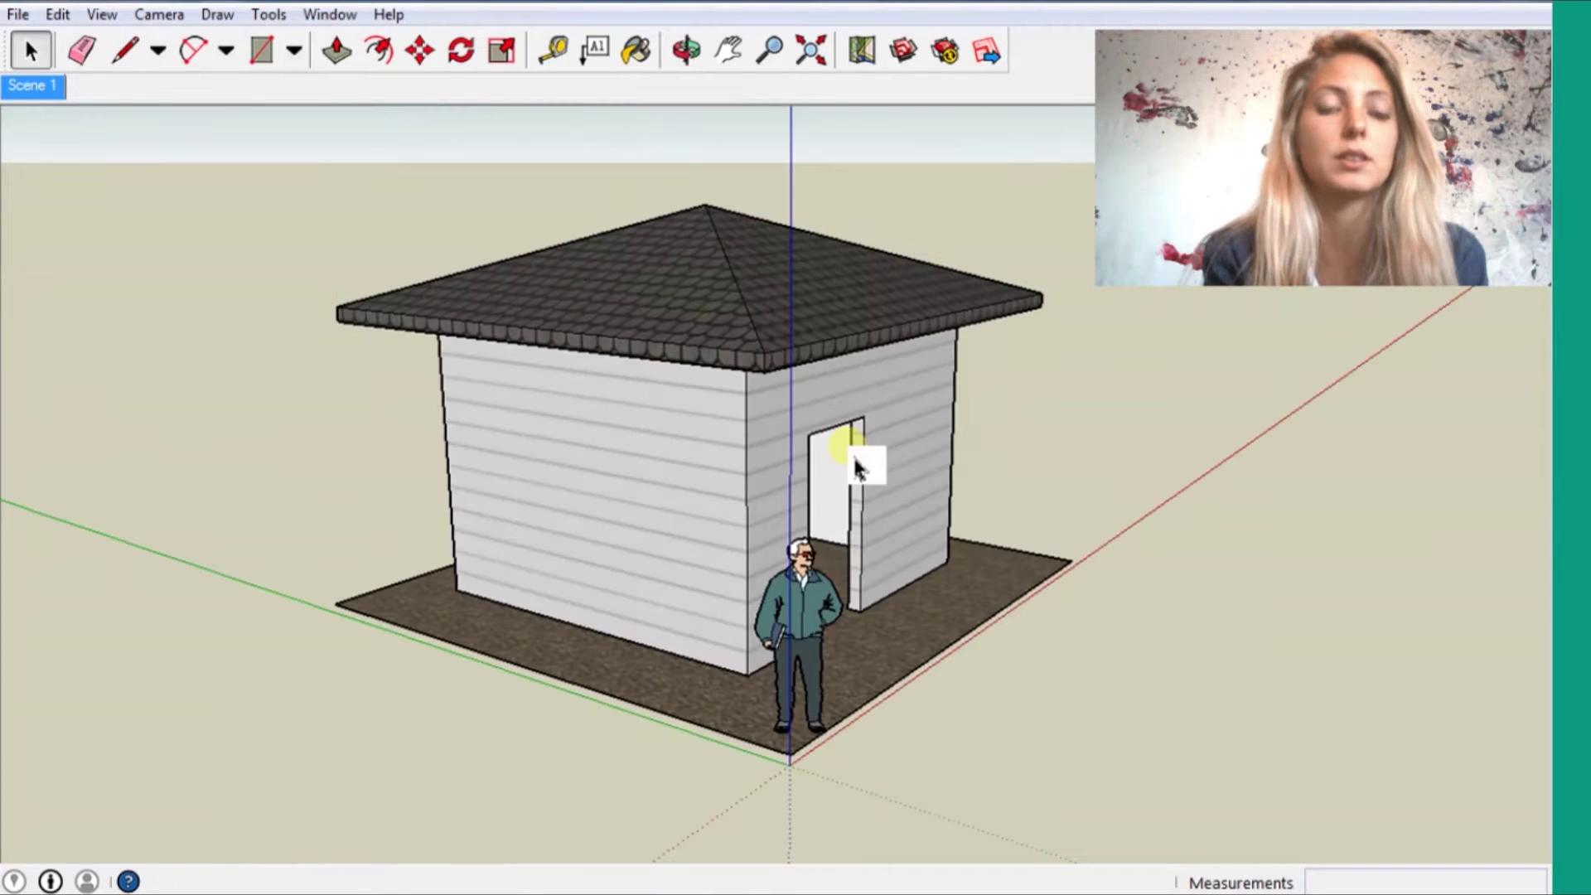
{"action": "right_click", "coordinate": [33, 93]}
{"action": "left_click", "coordinate": [139, 166]}
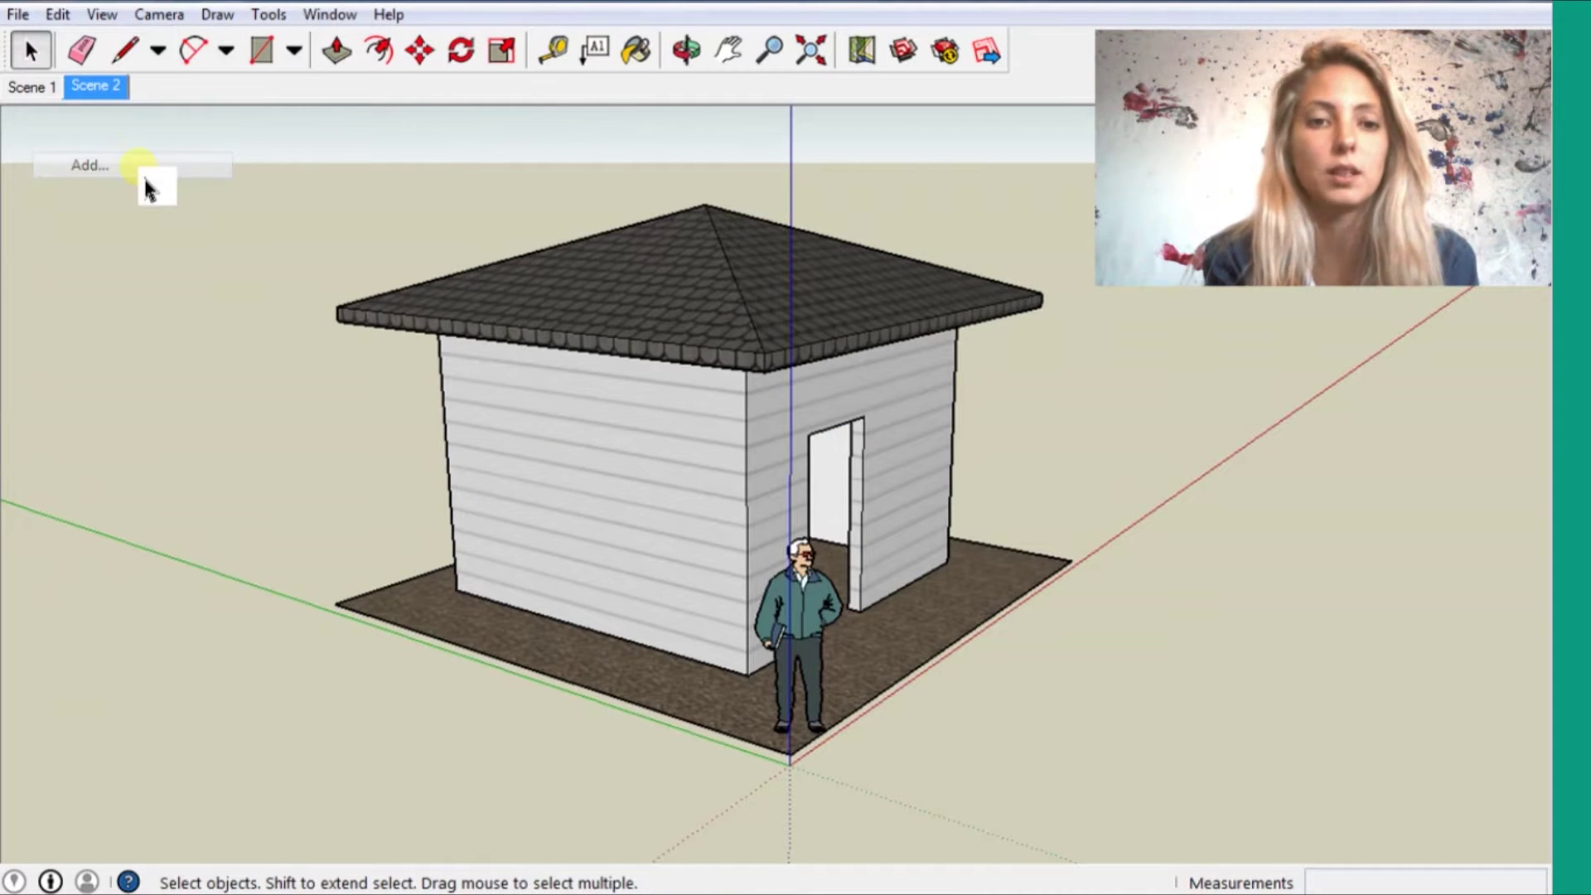
Save a view from another corner as Scene 3 and a top-down roof view as Scene 4.
{"action": "mouse_move", "coordinate": [145, 188]}
{"action": "middle_mouse_down"}
{"action": "mouse_move", "coordinate": [1278, 348]}
{"action": "mouse_move", "coordinate": [746, 489]}
{"action": "mouse_move", "coordinate": [704, 454]}
{"action": "middle_mouse_up"}
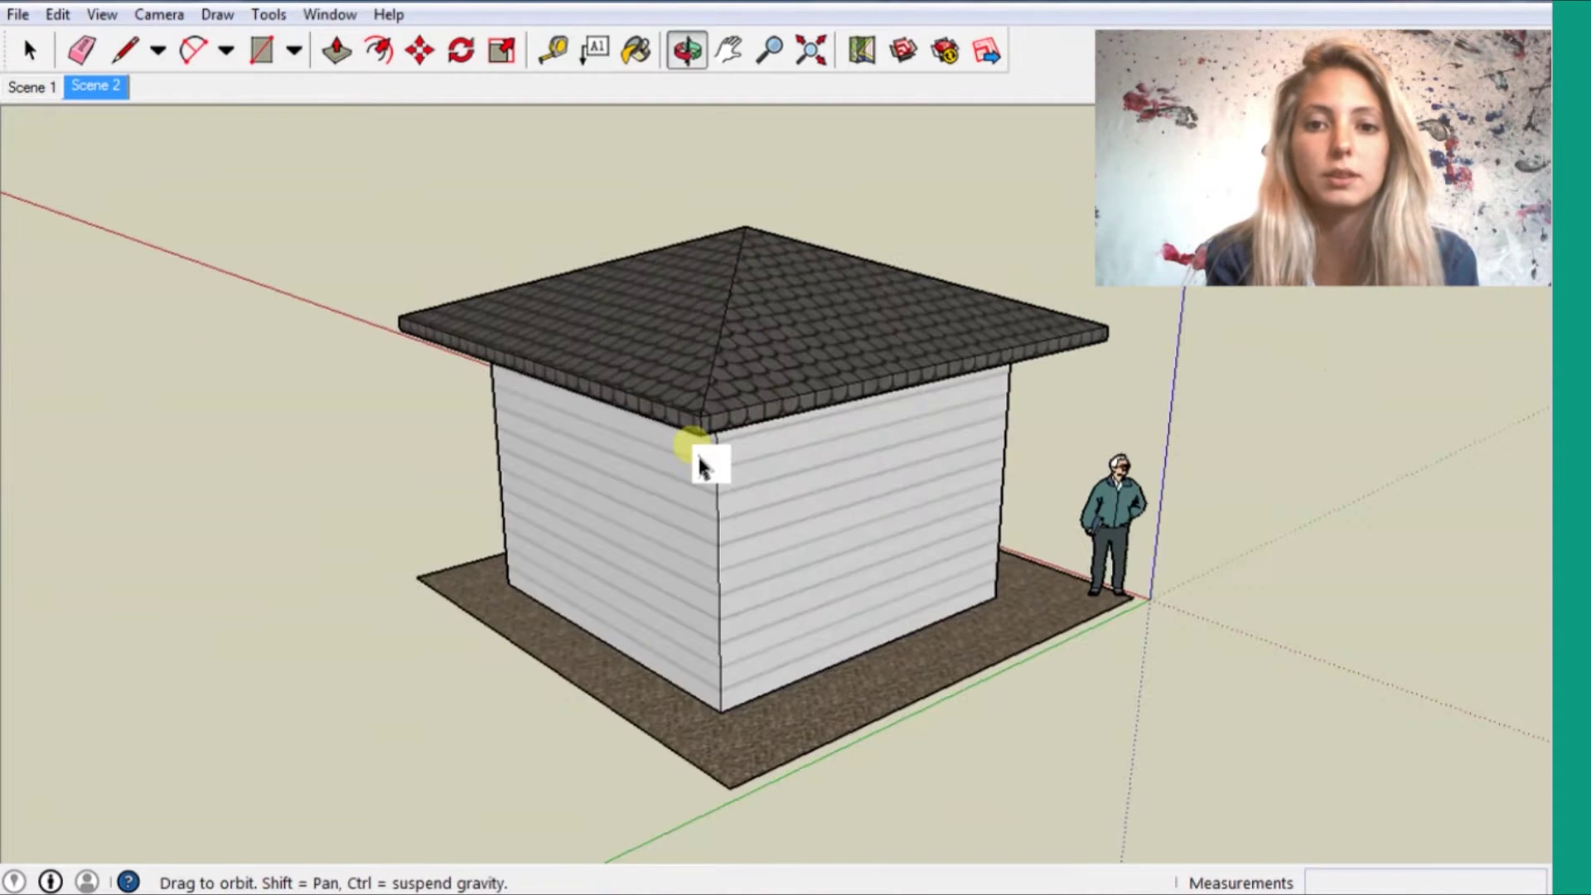
{"action": "right_click", "coordinate": [87, 80]}
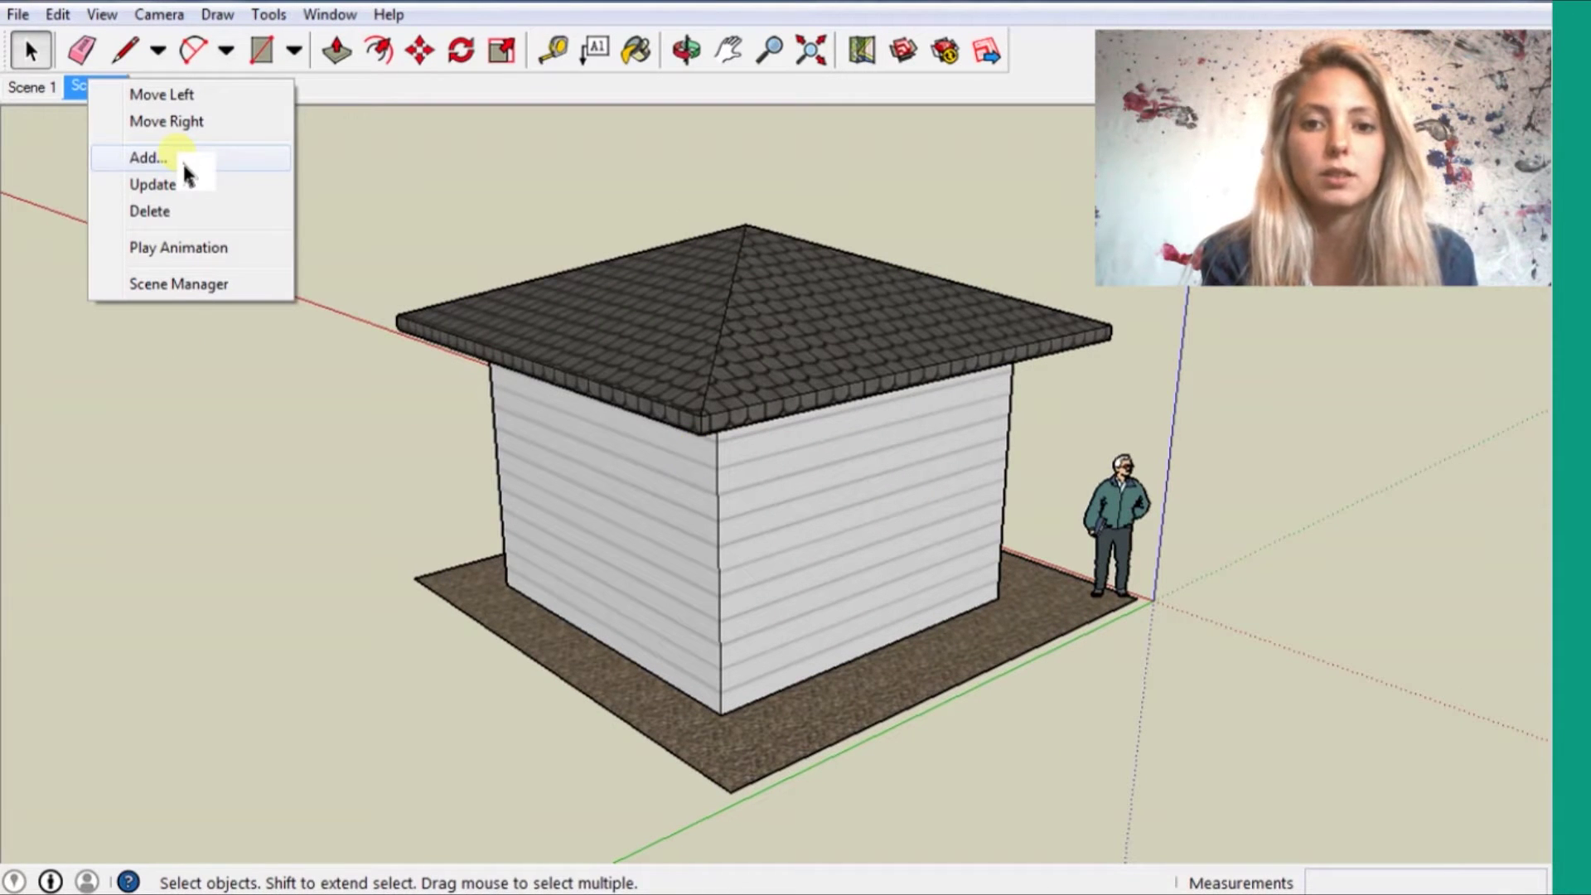
{"action": "left_click", "coordinate": [150, 158]}
{"action": "mouse_move", "coordinate": [746, 465]}
{"action": "middle_mouse_down"}
{"action": "mouse_move", "coordinate": [862, 426]}
{"action": "mouse_move", "coordinate": [785, 660]}
{"action": "middle_mouse_up"}
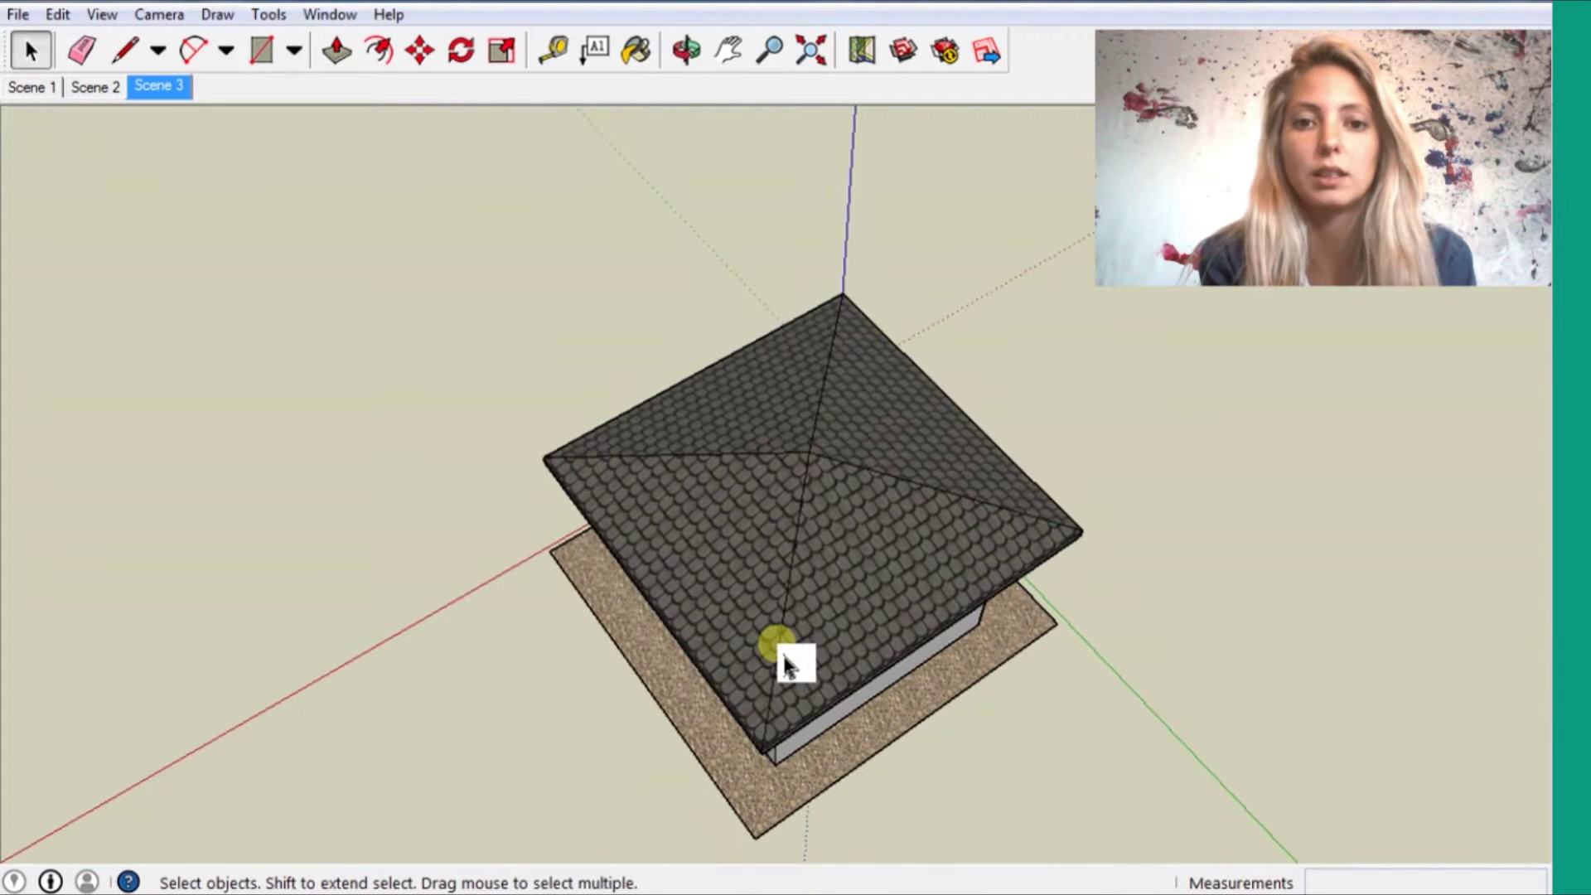
{"action": "right_click", "coordinate": [157, 93]}
{"action": "left_click", "coordinate": [191, 149]}
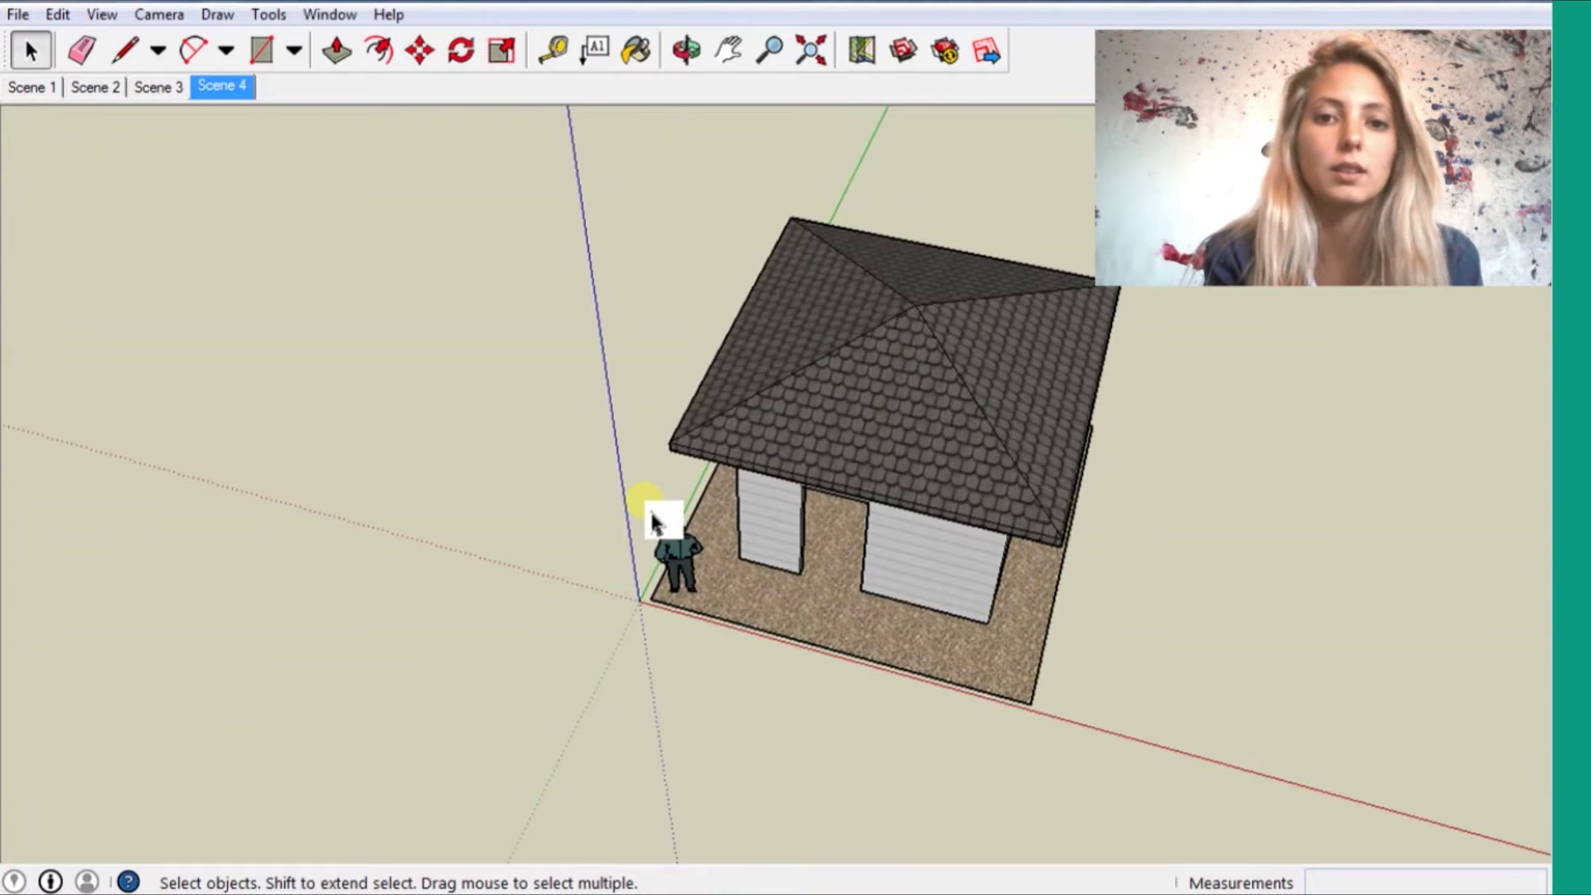
Zoom in and save the front view of the house as Scene 5.
{"action": "scroll", "coordinate": [870, 437], "scroll_direction": "up", "scroll_amount": 2}
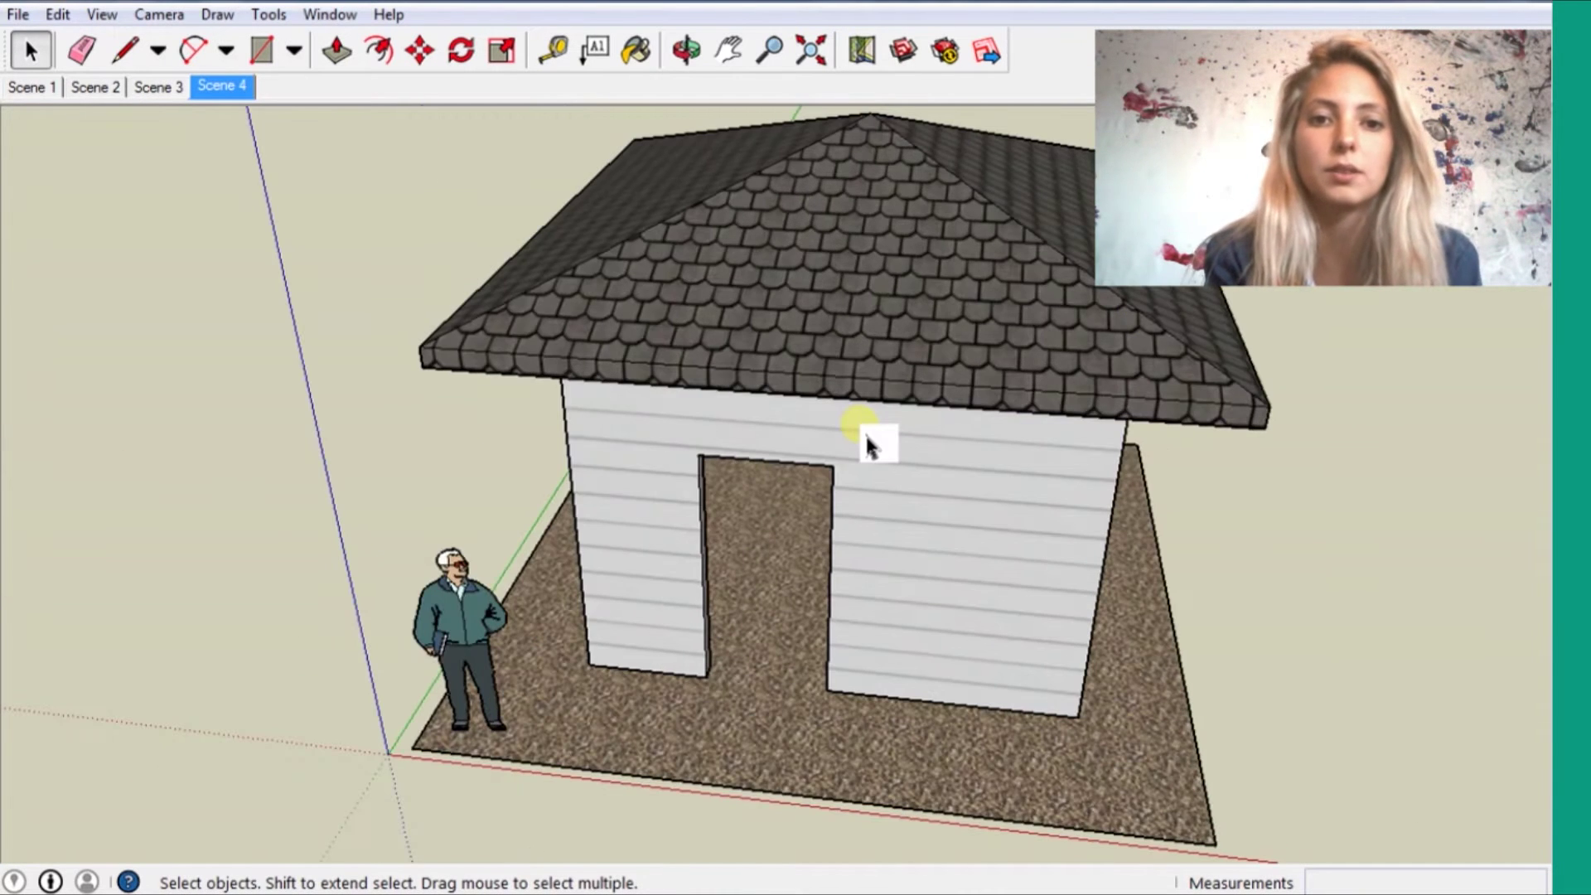
{"action": "right_click", "coordinate": [248, 91]}
{"action": "left_click", "coordinate": [372, 169]}
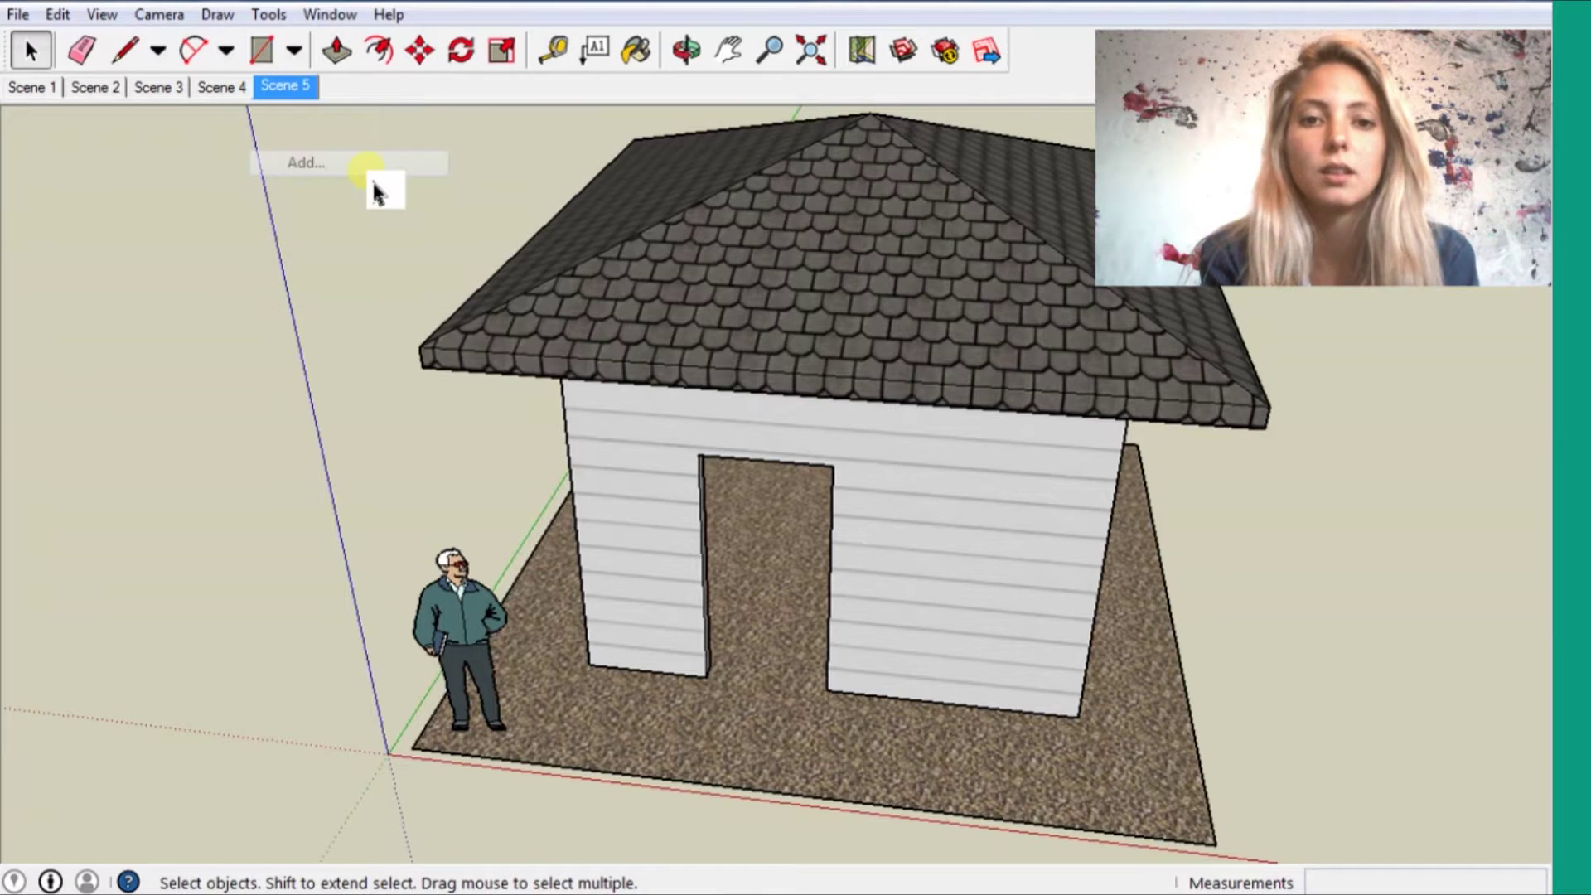
Save a close-up of the figure by the doorway as Scene 6 and start the animation.
{"action": "middle_click_drag", "start_coordinate": [374, 189], "coordinate": [970, 435]}
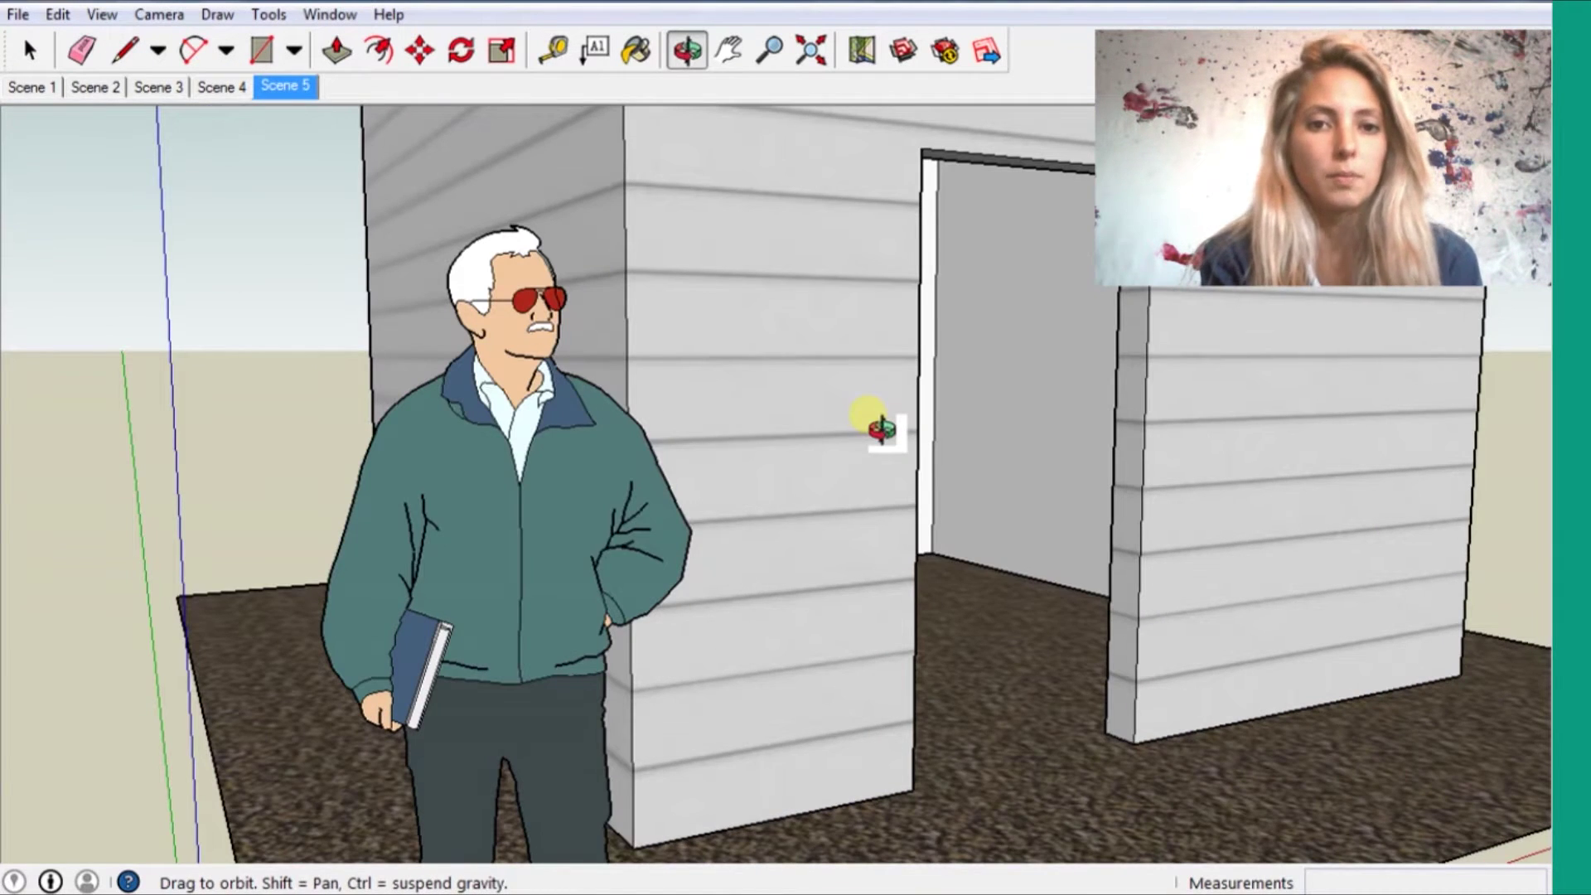
{"action": "middle_click_drag", "start_coordinate": [882, 429], "coordinate": [908, 282]}
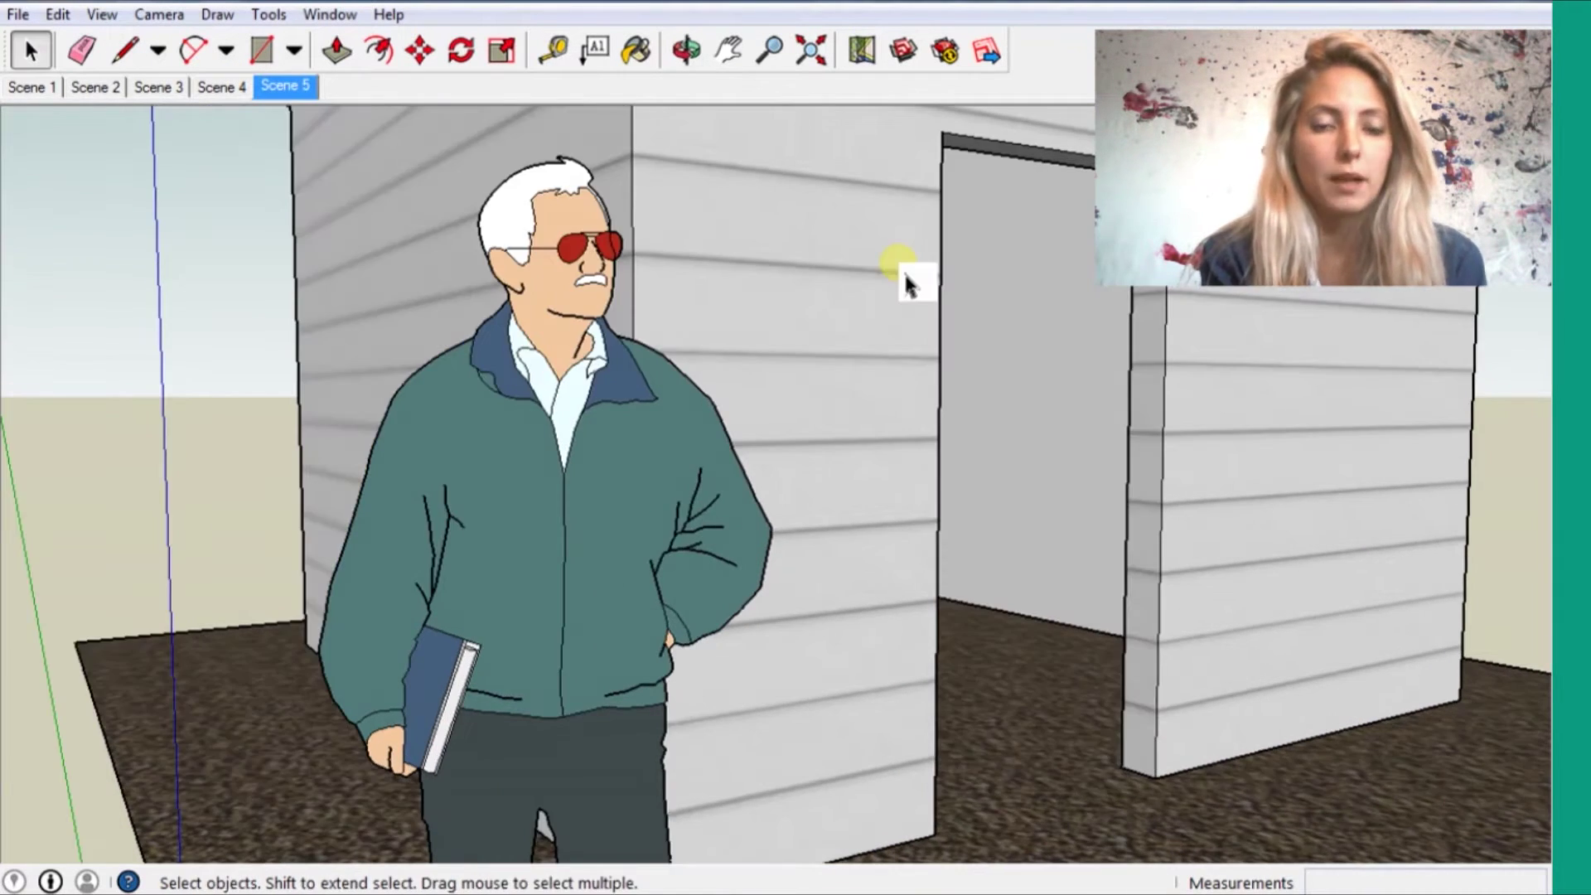
{"action": "left_click", "coordinate": [284, 85]}
{"action": "right_click", "coordinate": [284, 86]}
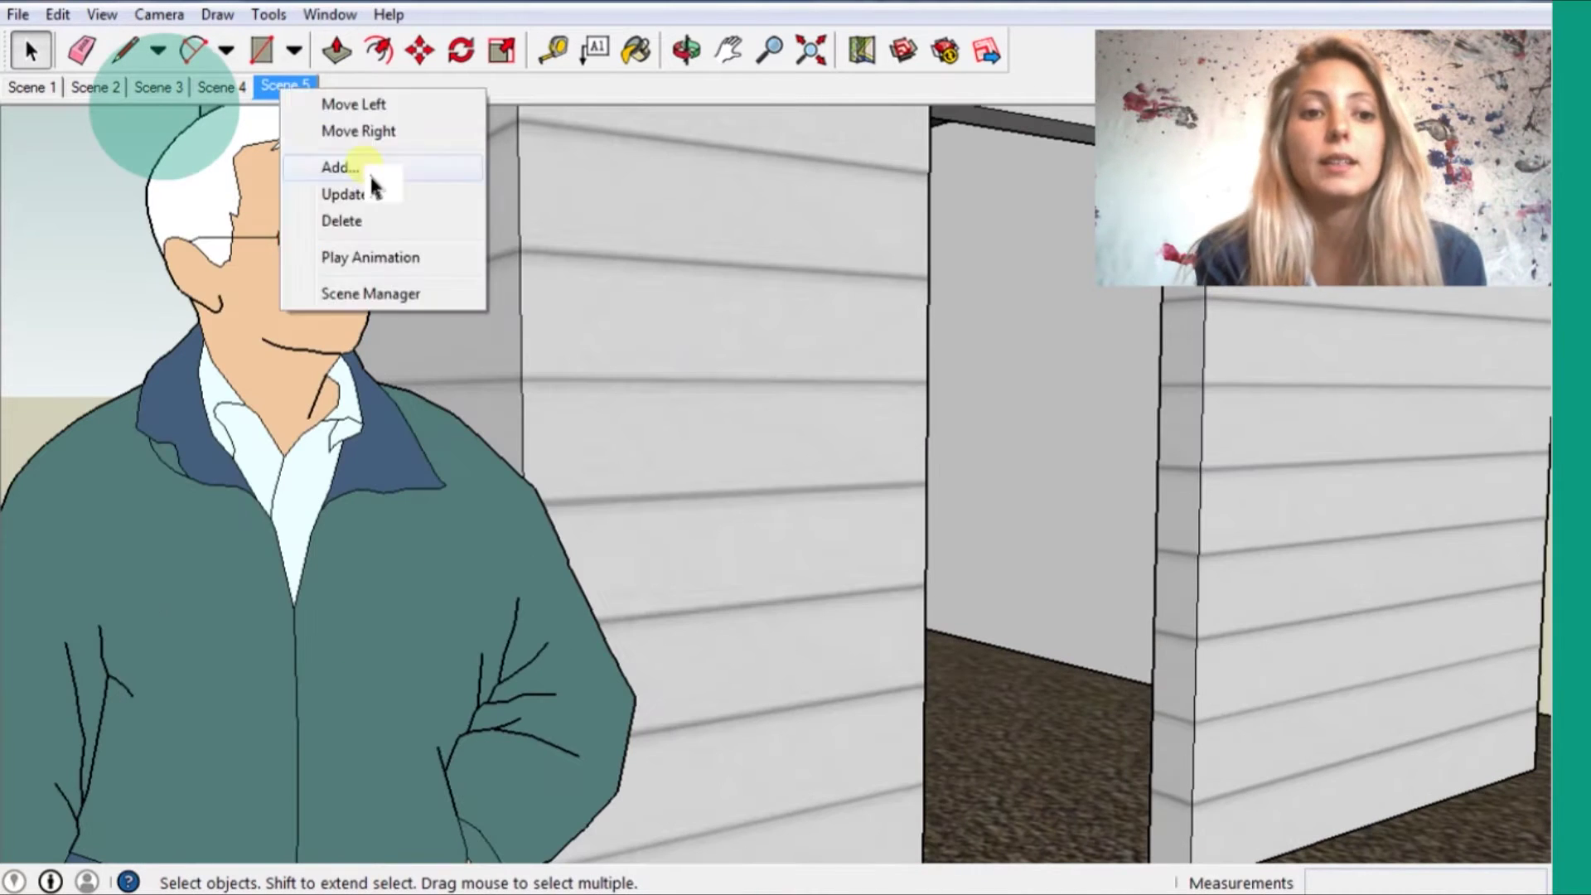
{"action": "left_click", "coordinate": [340, 167]}
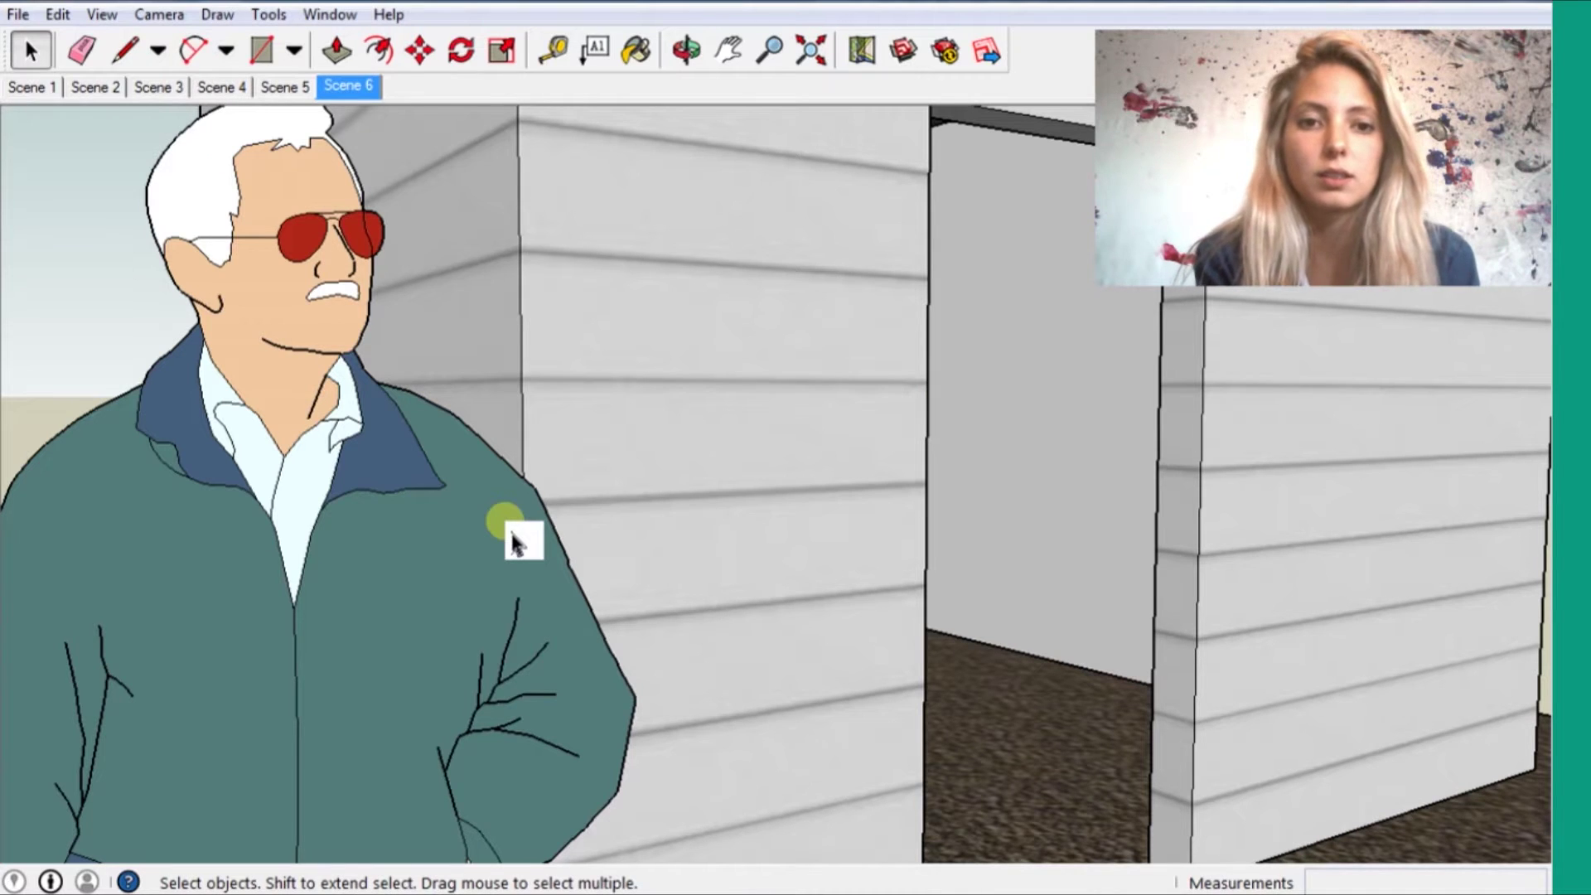
{"action": "right_click", "coordinate": [375, 92]}
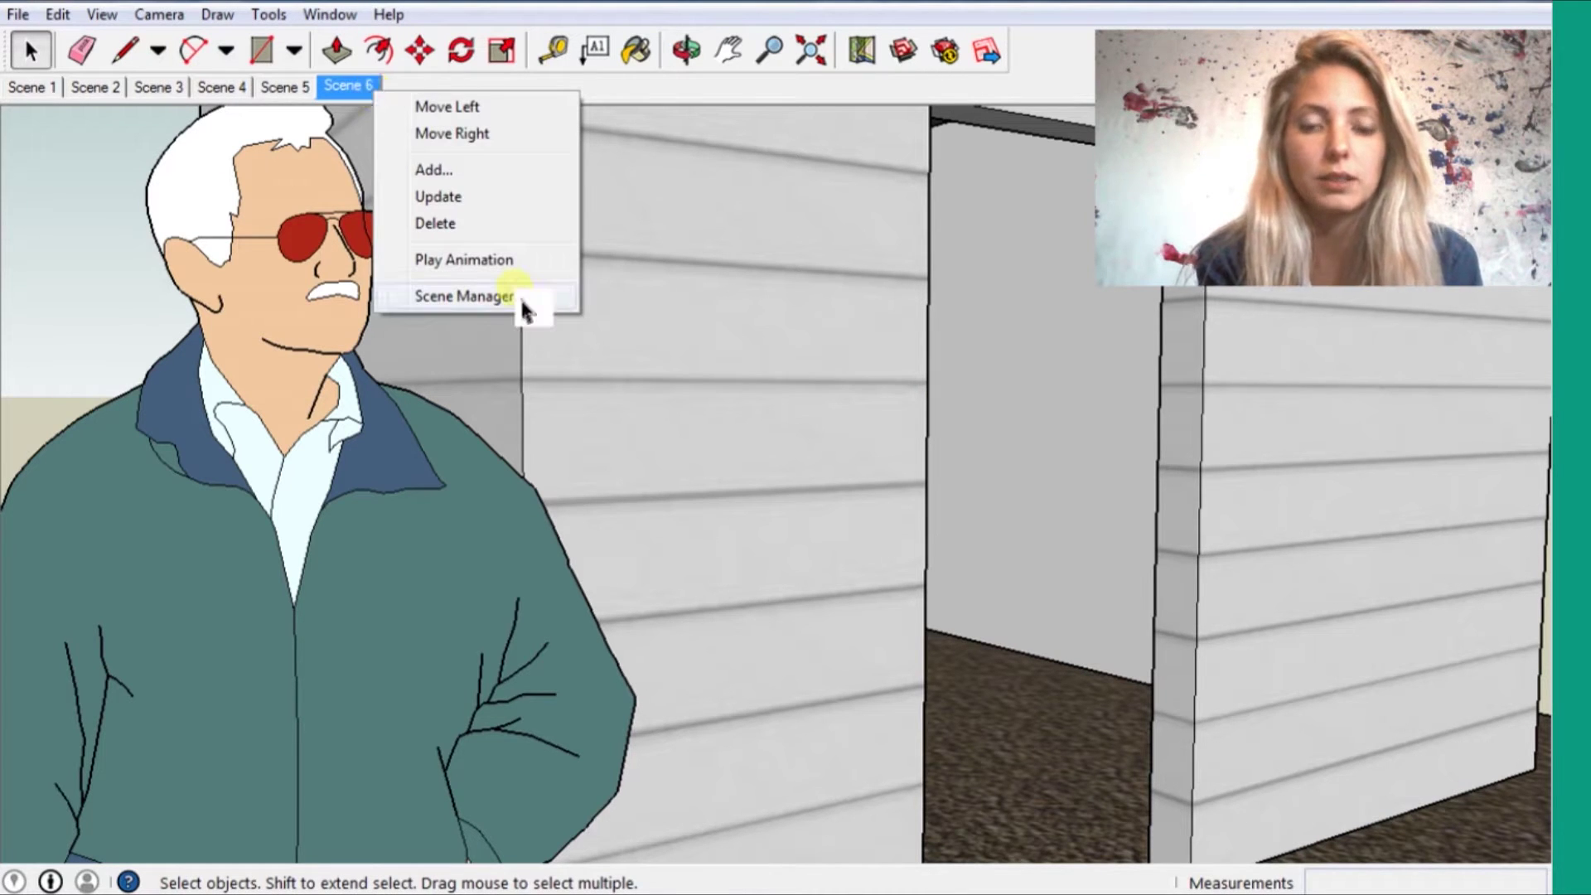
Play the animation, pause it on Scene 3, close the playback controls and open Scene Manager.
{"action": "left_click", "coordinate": [509, 262]}
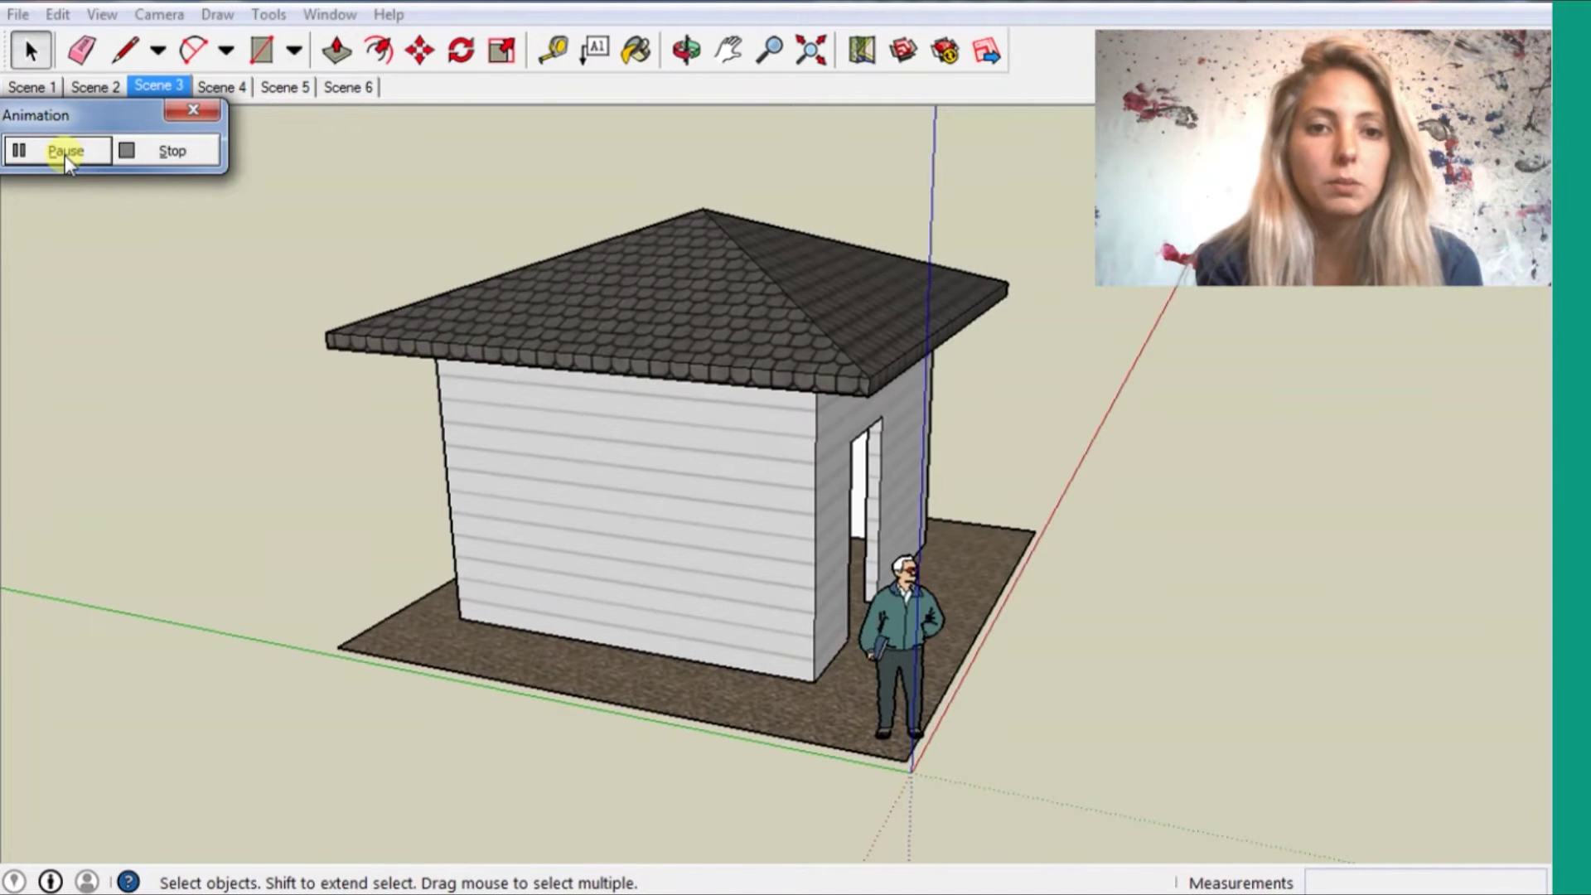
{"action": "left_click", "coordinate": [64, 156]}
{"action": "left_click_drag", "start_coordinate": [127, 117], "coordinate": [150, 200]}
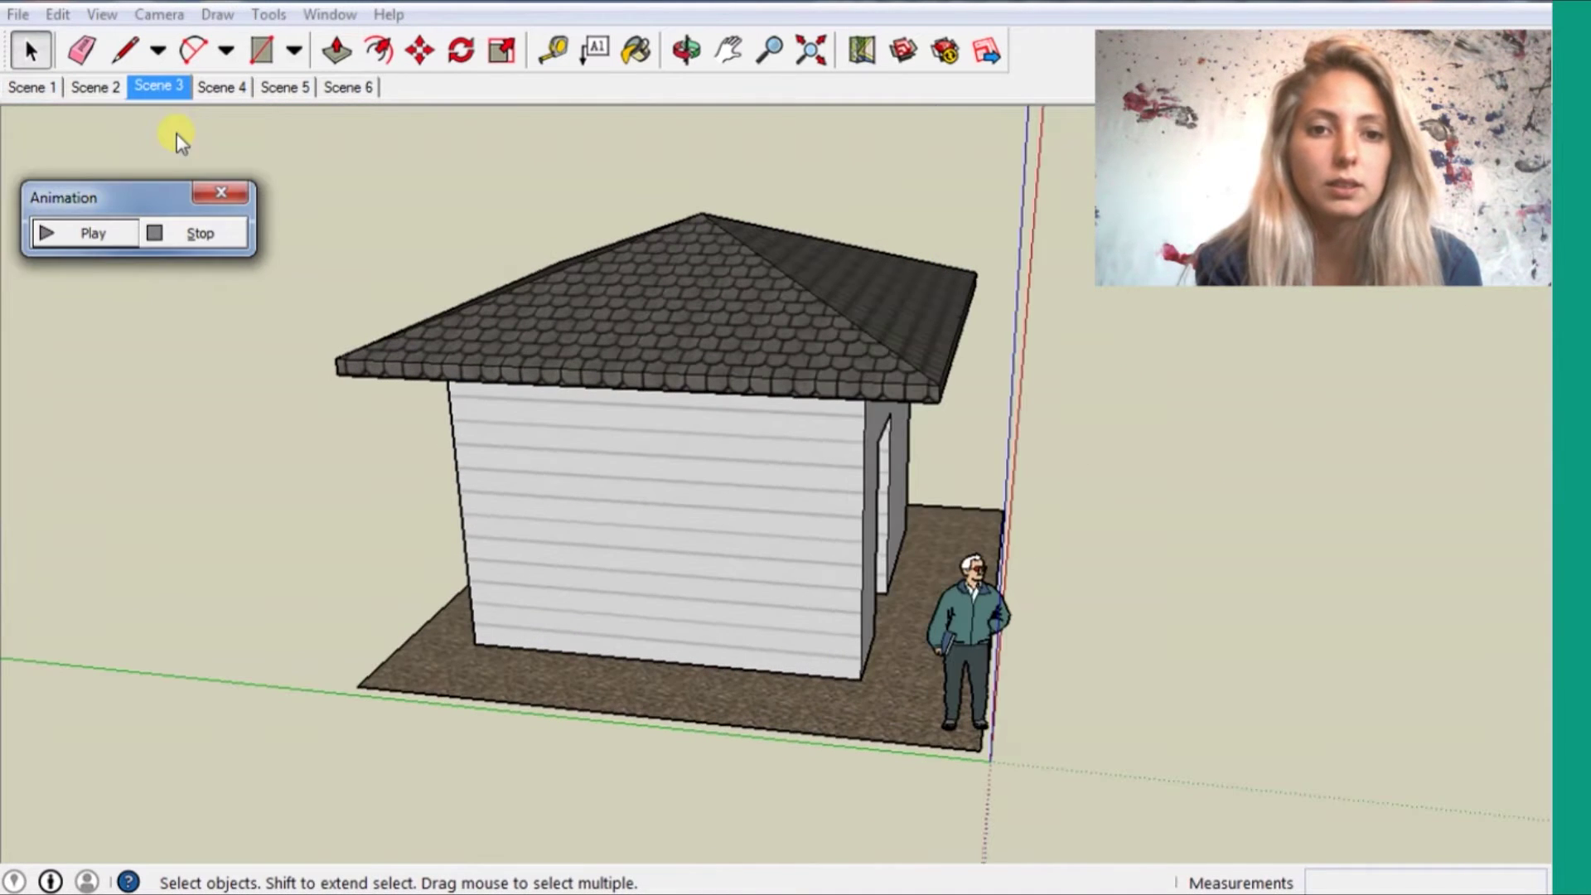
{"action": "left_click", "coordinate": [226, 228]}
{"action": "right_click", "coordinate": [157, 87]}
{"action": "left_click", "coordinate": [276, 313]}
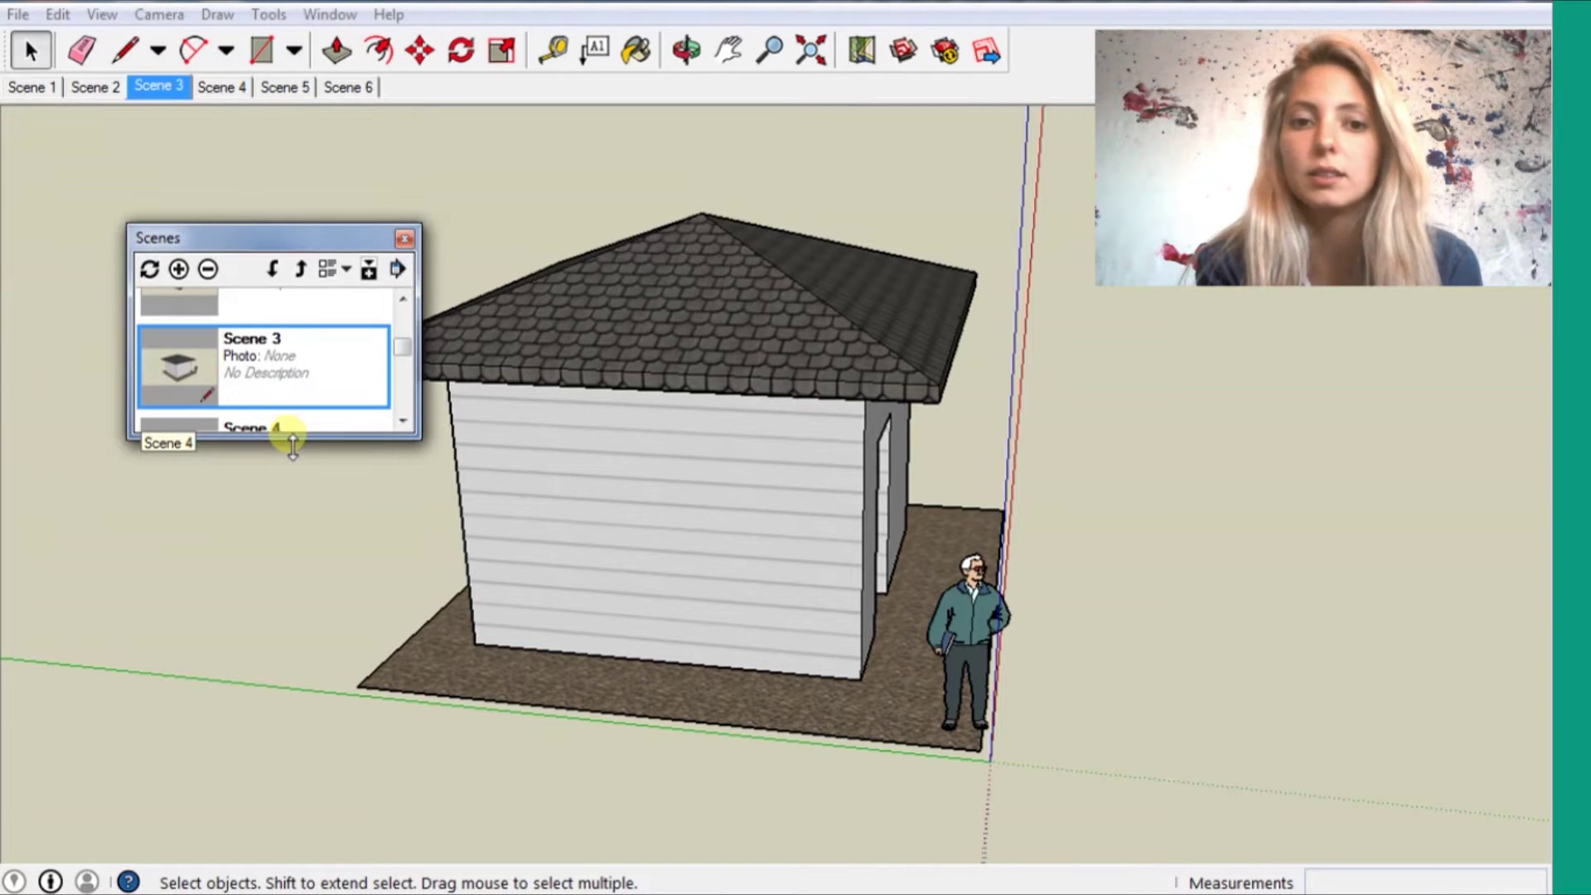
Expand the scene list, remove Scene 5 and confirm the deletion.
{"action": "left_click_drag", "start_coordinate": [293, 446], "coordinate": [283, 282]}
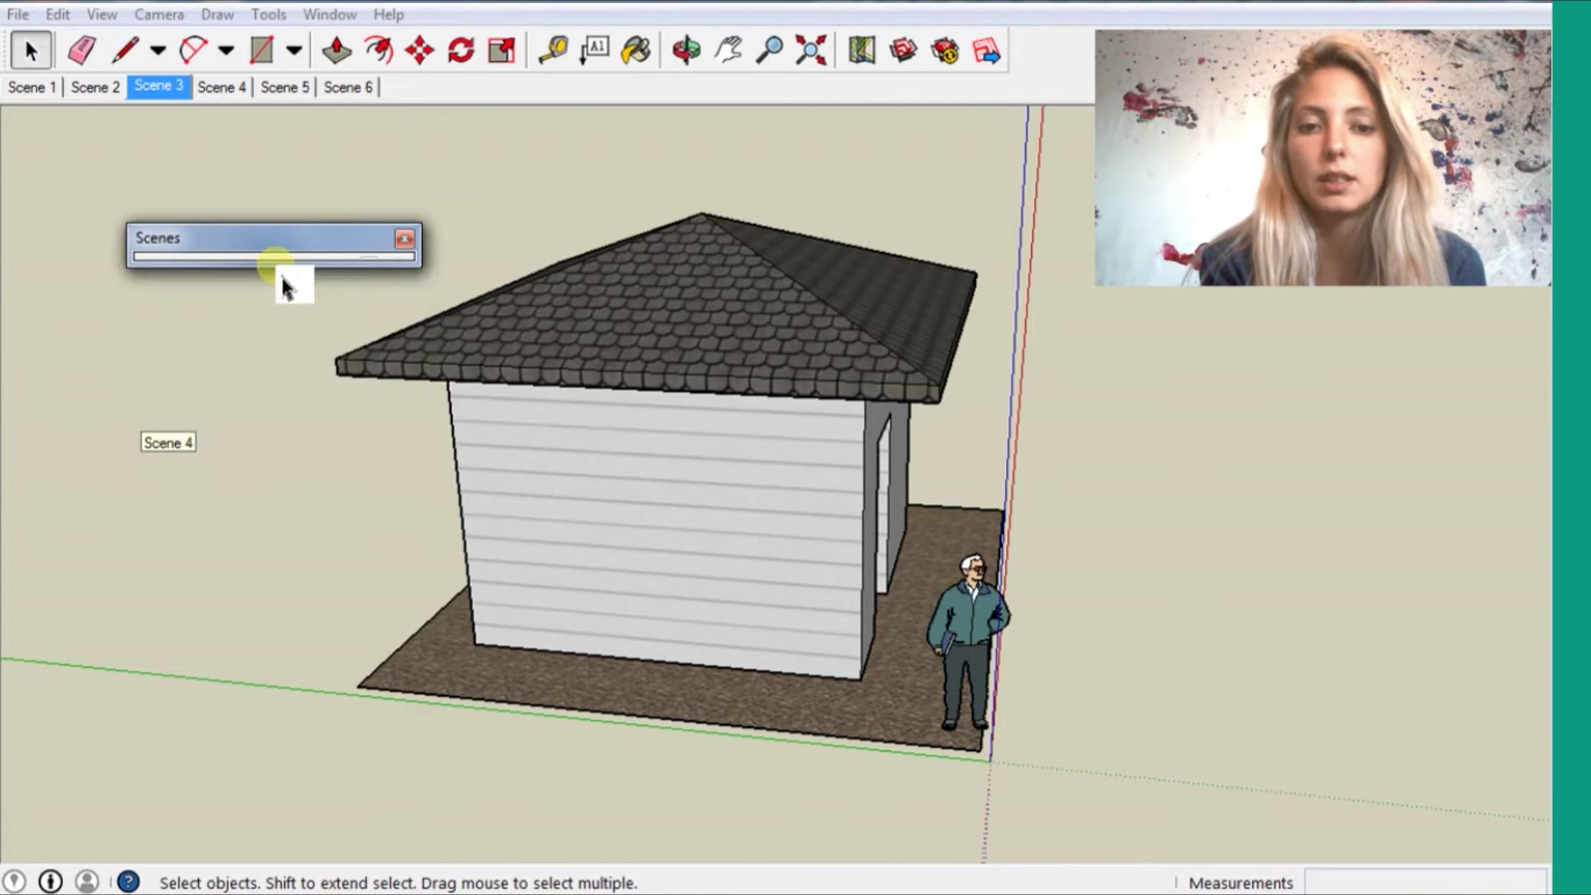
{"action": "left_click", "coordinate": [302, 237]}
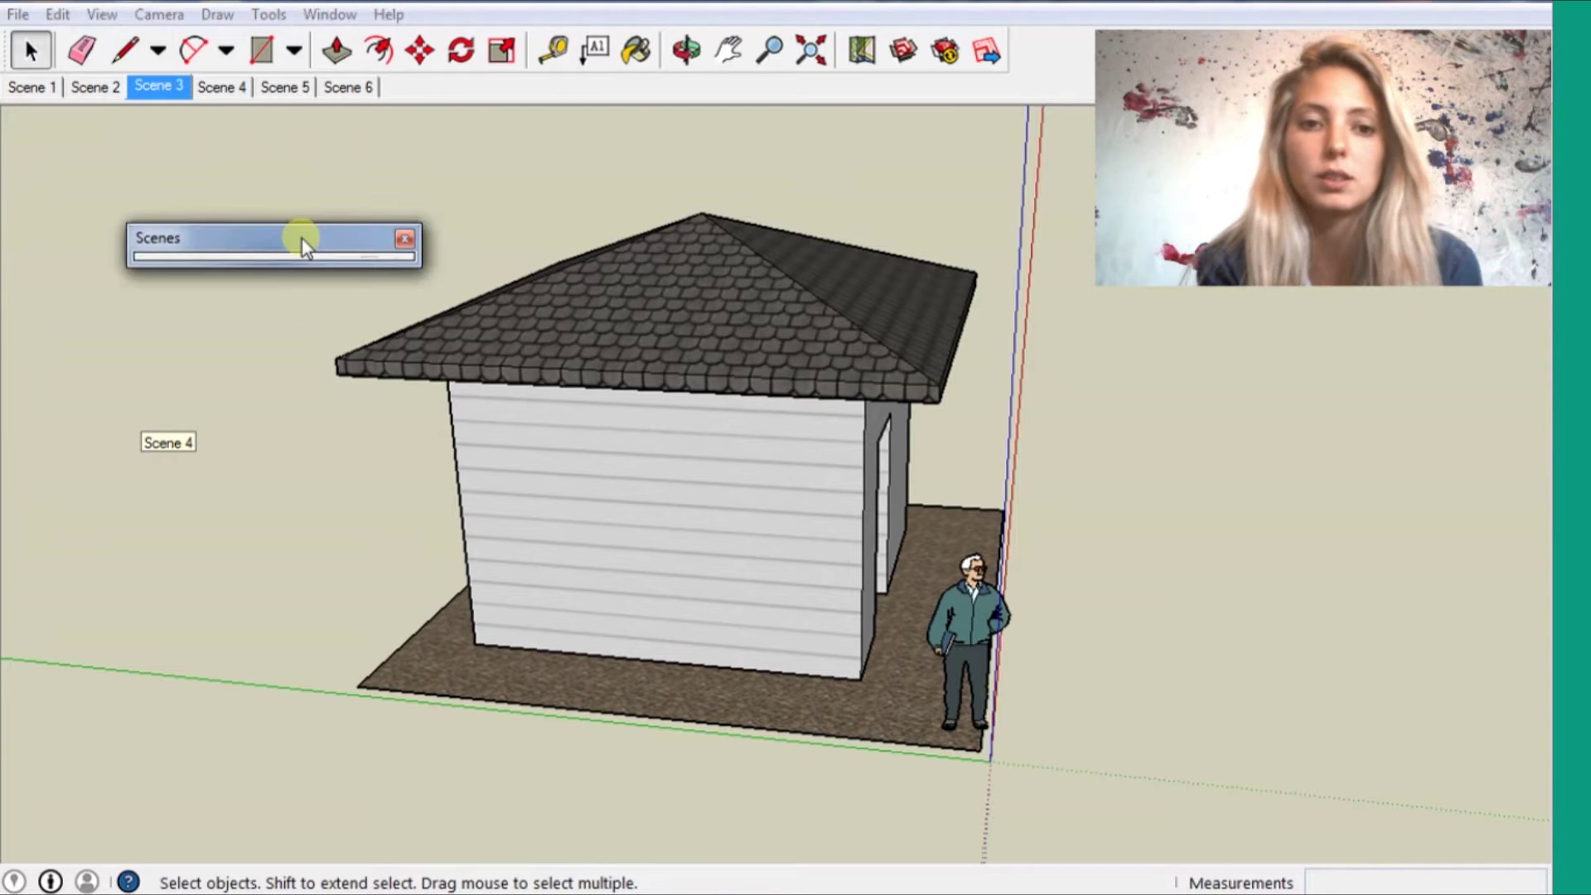
{"action": "left_click", "coordinate": [302, 237]}
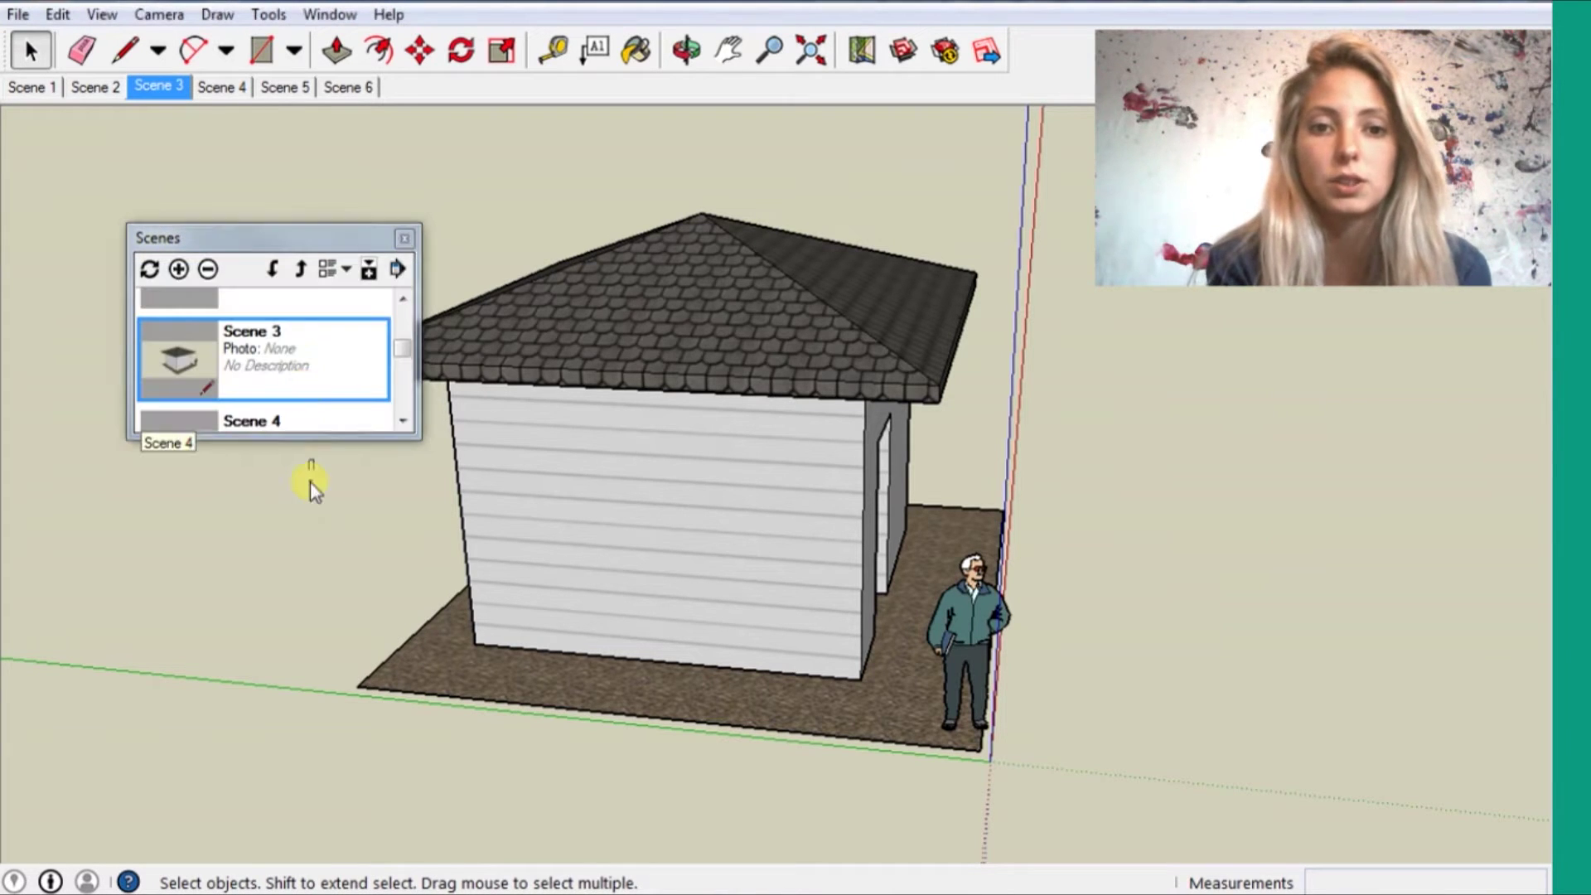
{"action": "left_click", "coordinate": [311, 420]}
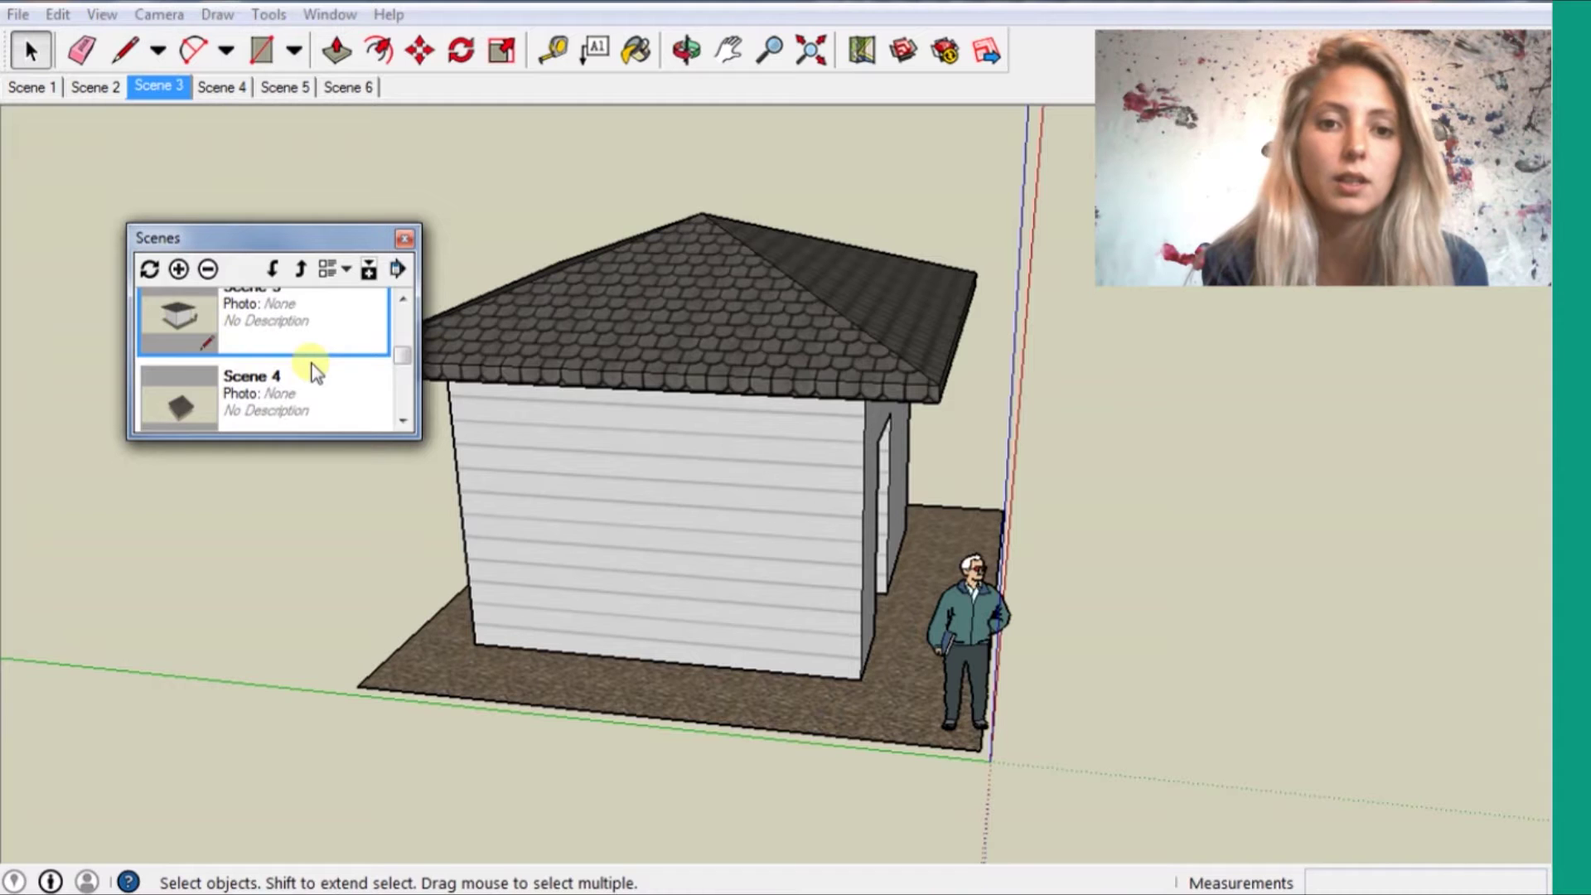
{"action": "scroll", "coordinate": [311, 365], "scroll_direction": "down", "scroll_amount": 1}
{"action": "double_click", "coordinate": [306, 303]}
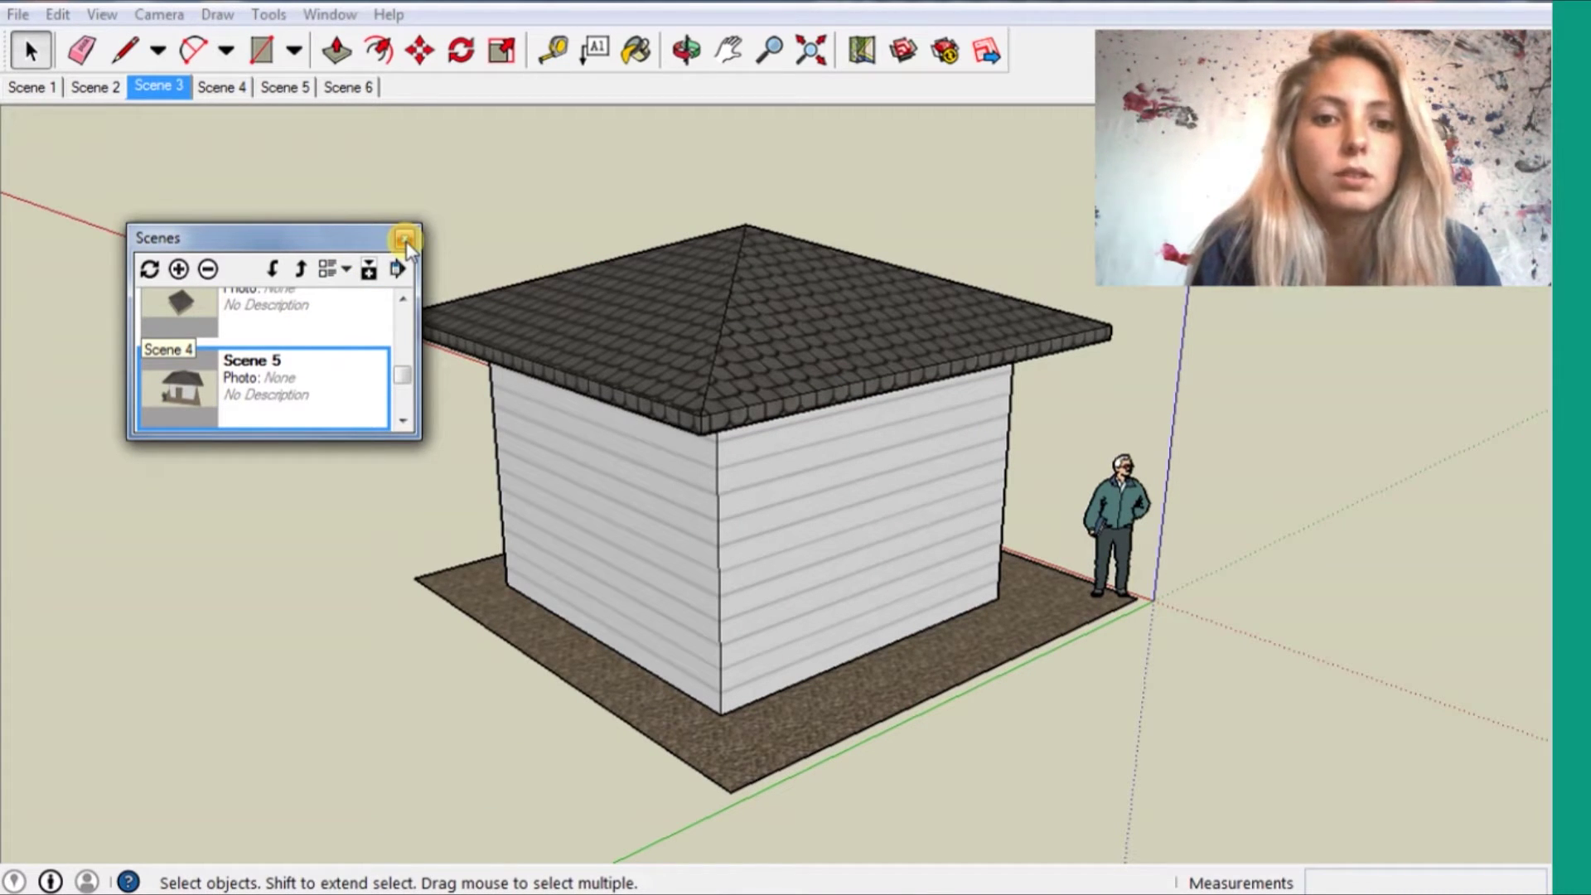
{"action": "left_click", "coordinate": [217, 275]}
{"action": "left_click", "coordinate": [276, 396]}
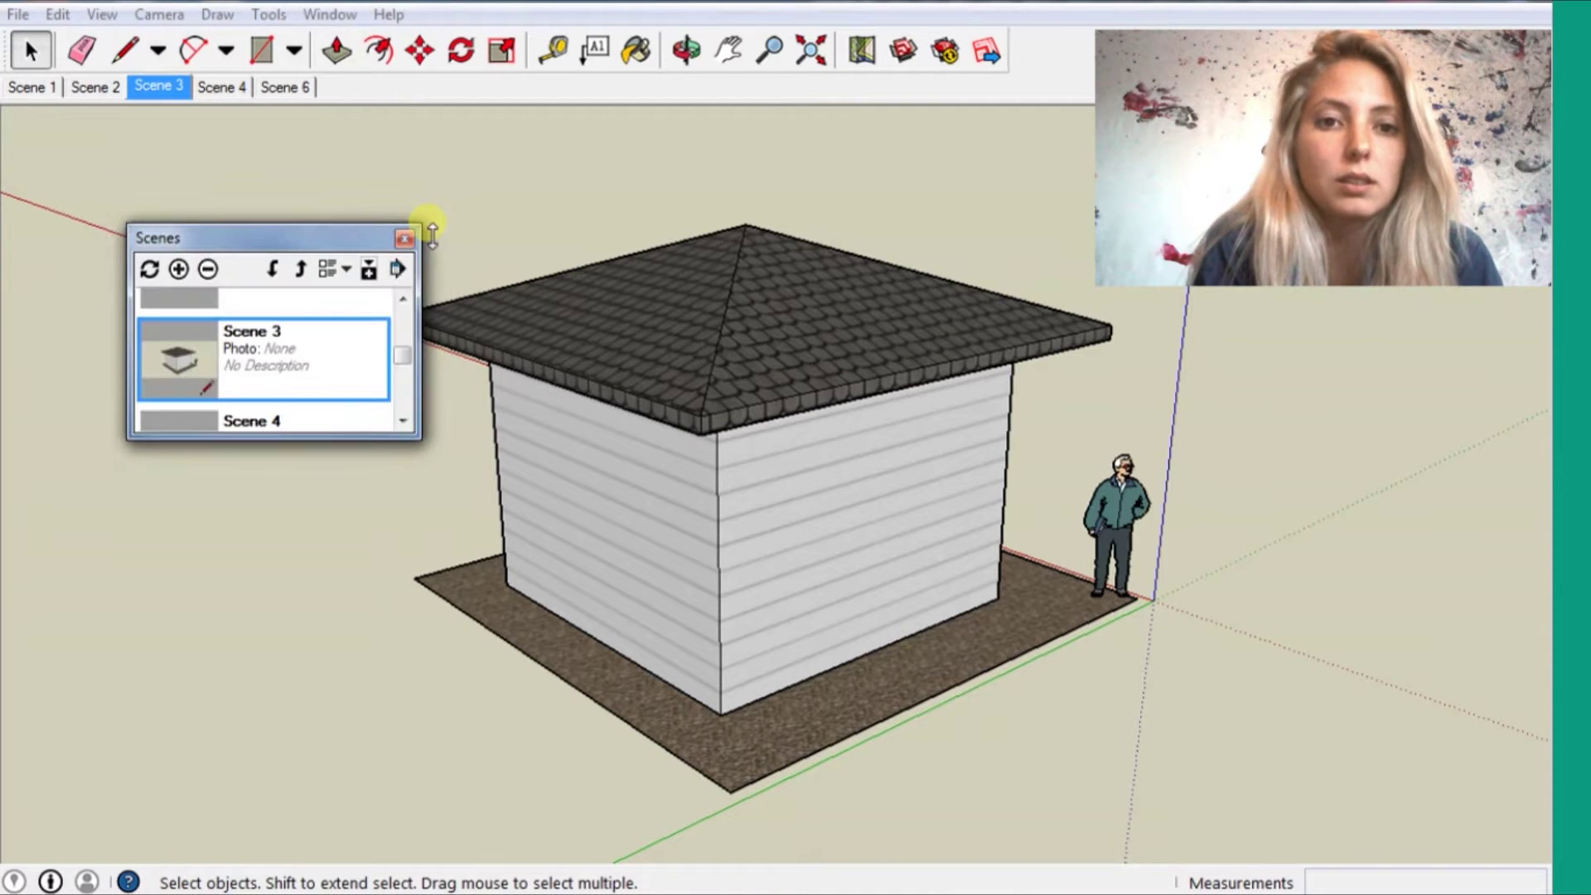
Set scene transitions to 3 seconds and scene delay to 0 in the animation settings.
{"action": "left_click", "coordinate": [403, 238]}
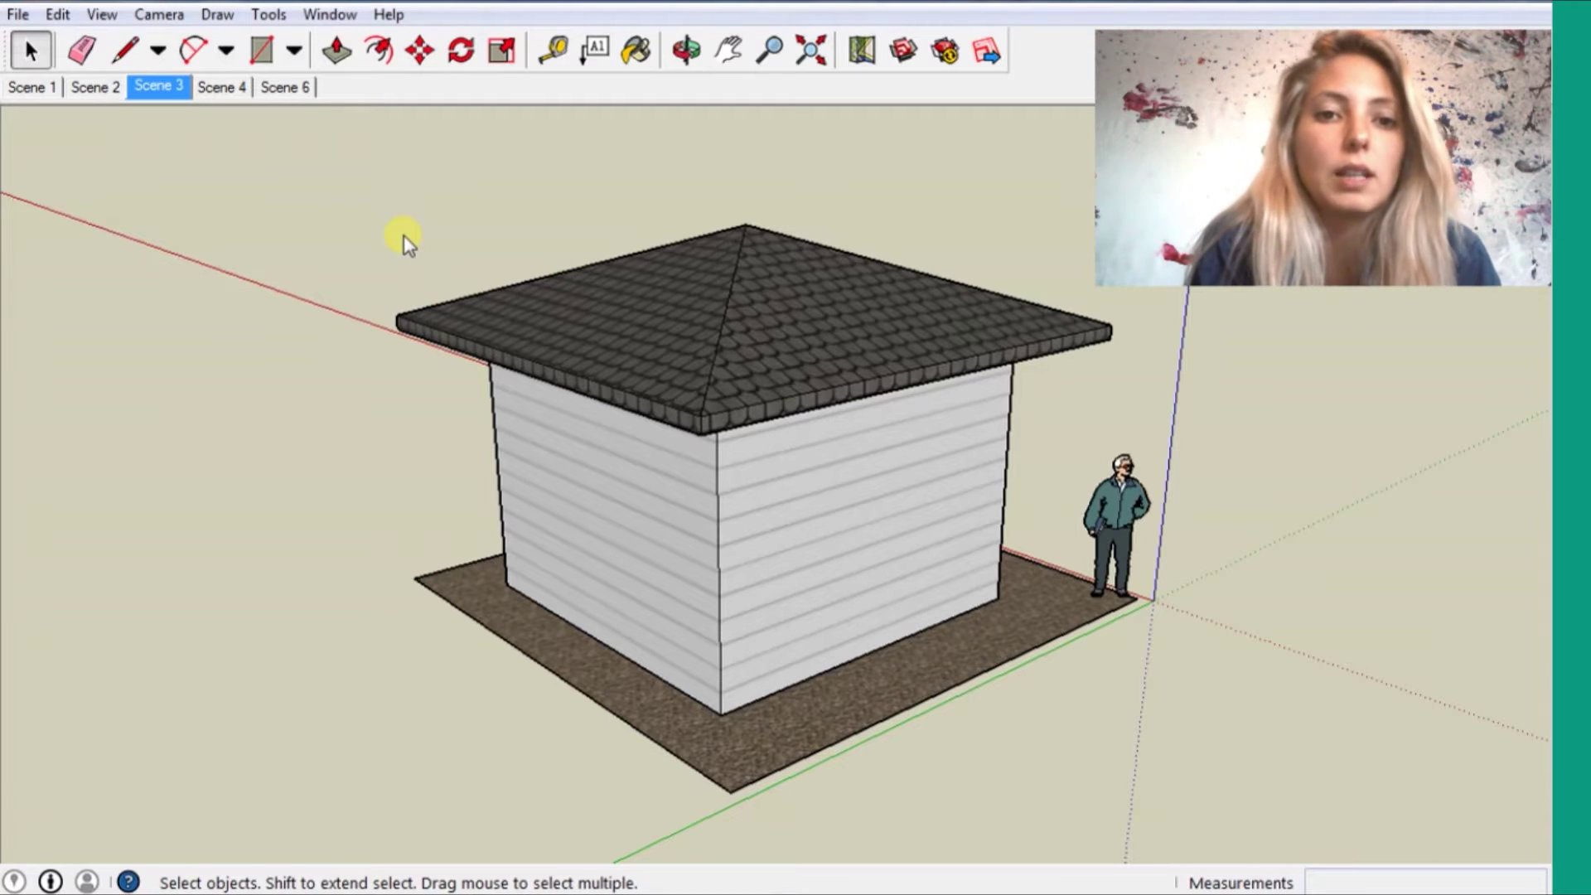
{"action": "left_click", "coordinate": [102, 14]}
{"action": "left_click", "coordinate": [271, 413]}
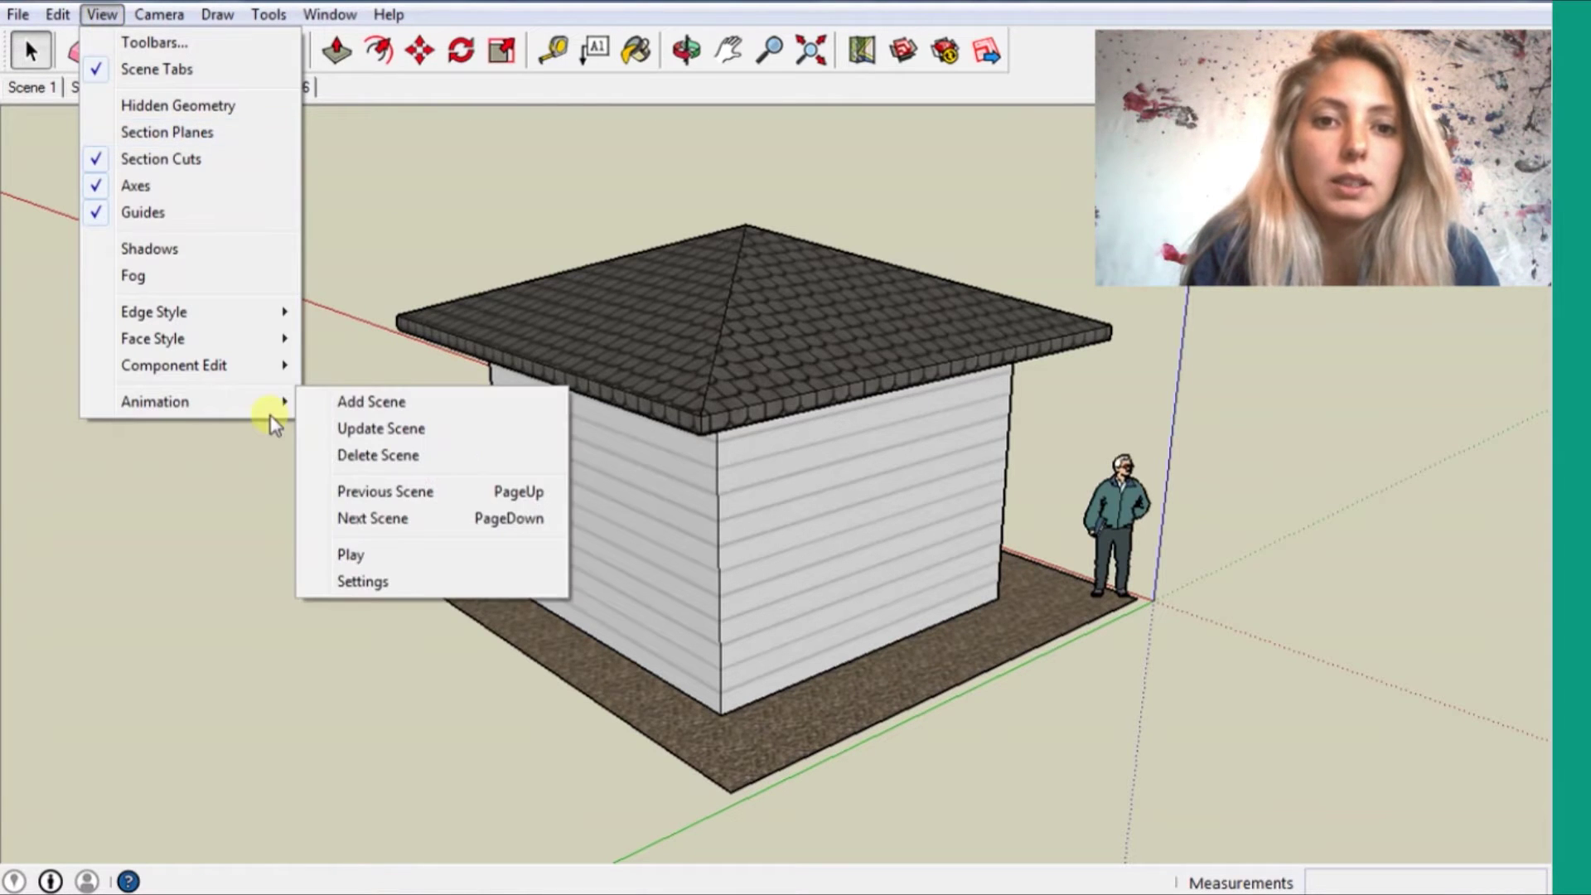
{"action": "left_click", "coordinate": [411, 584]}
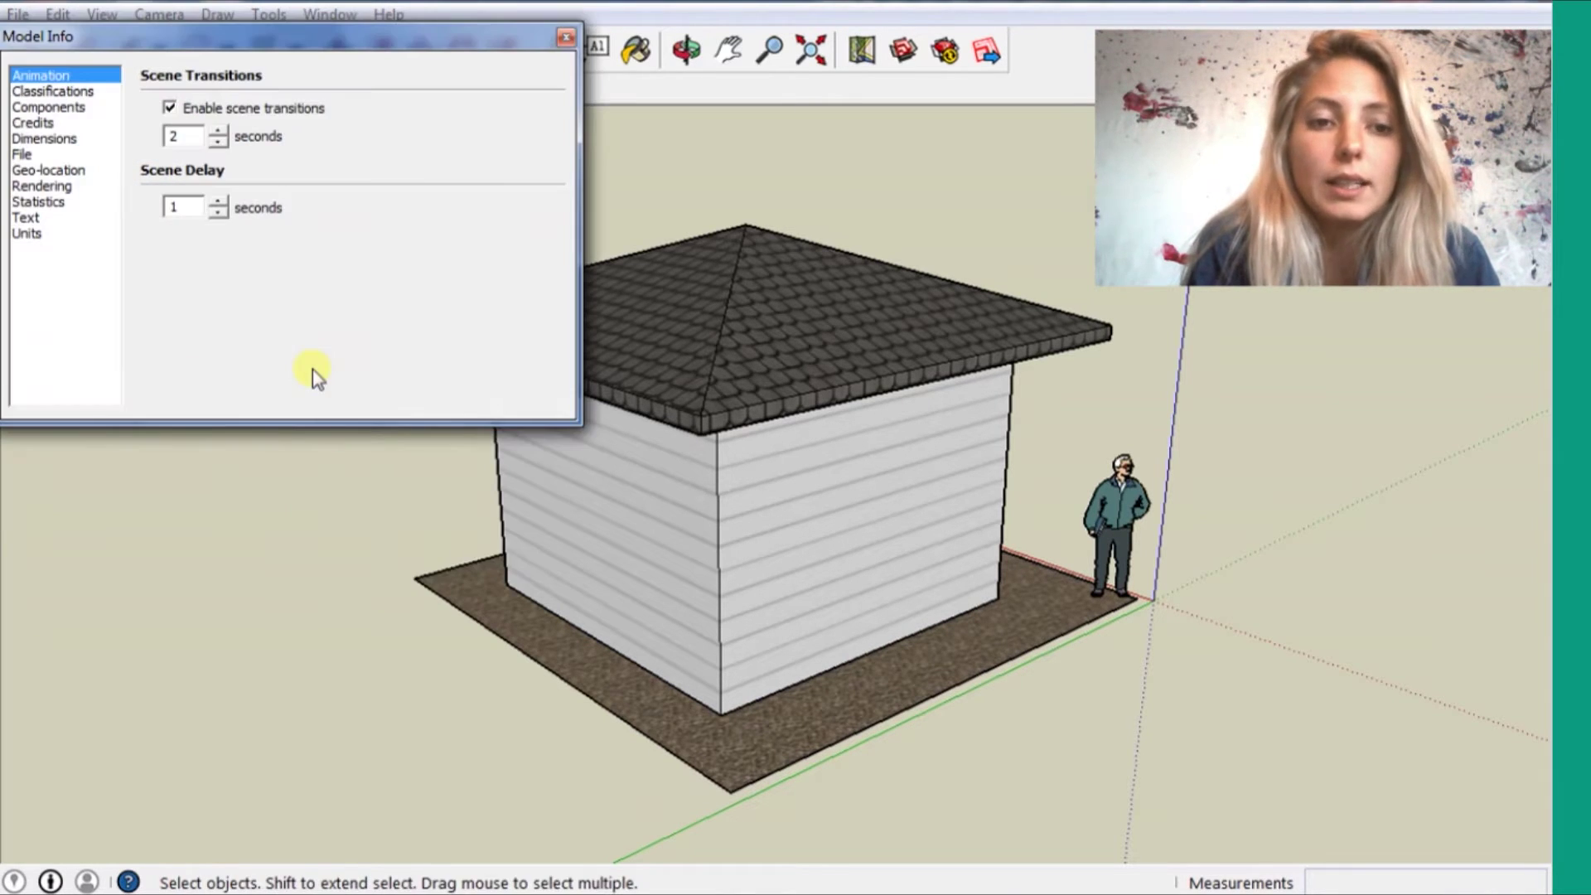
{"action": "left_click", "coordinate": [218, 142]}
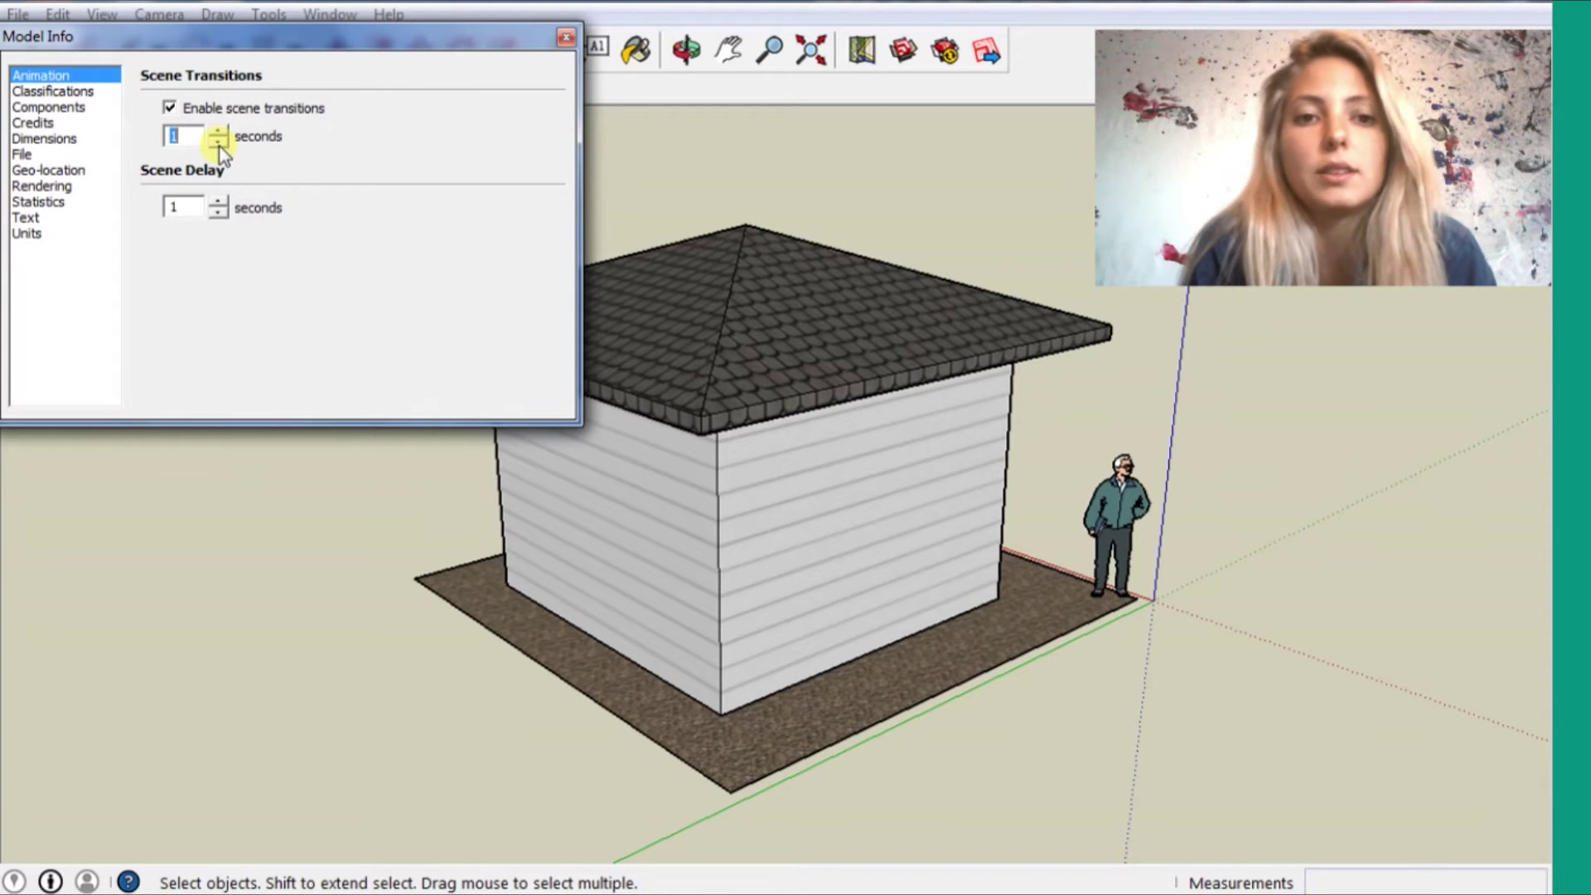
{"action": "left_click", "coordinate": [219, 131]}
{"action": "left_click", "coordinate": [219, 131]}
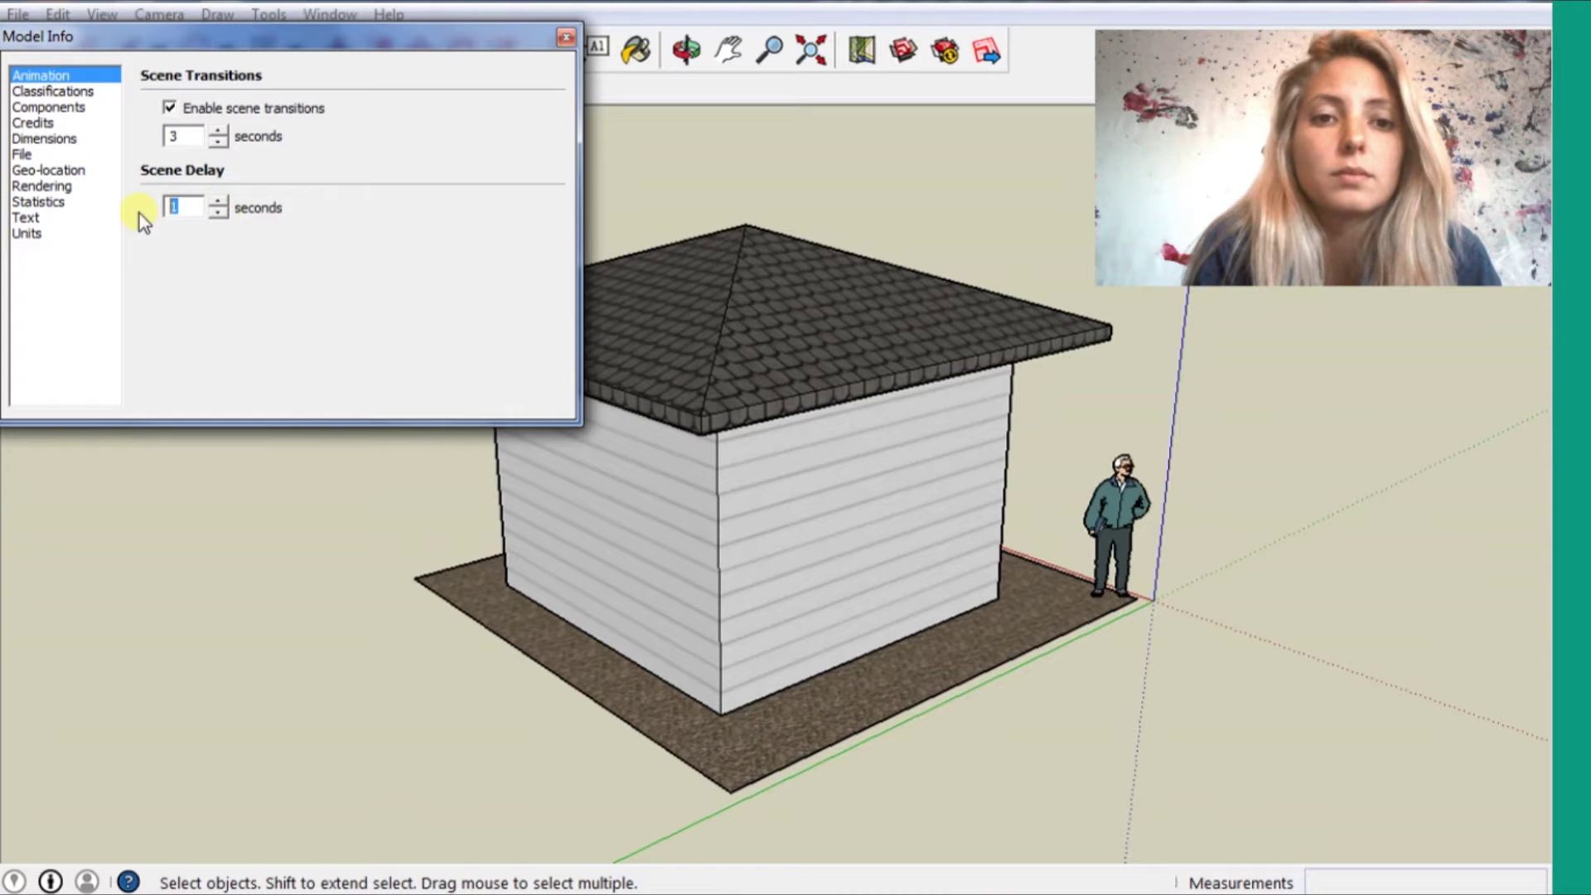
{"action": "left_click", "coordinate": [220, 214]}
{"action": "left_click", "coordinate": [566, 37]}
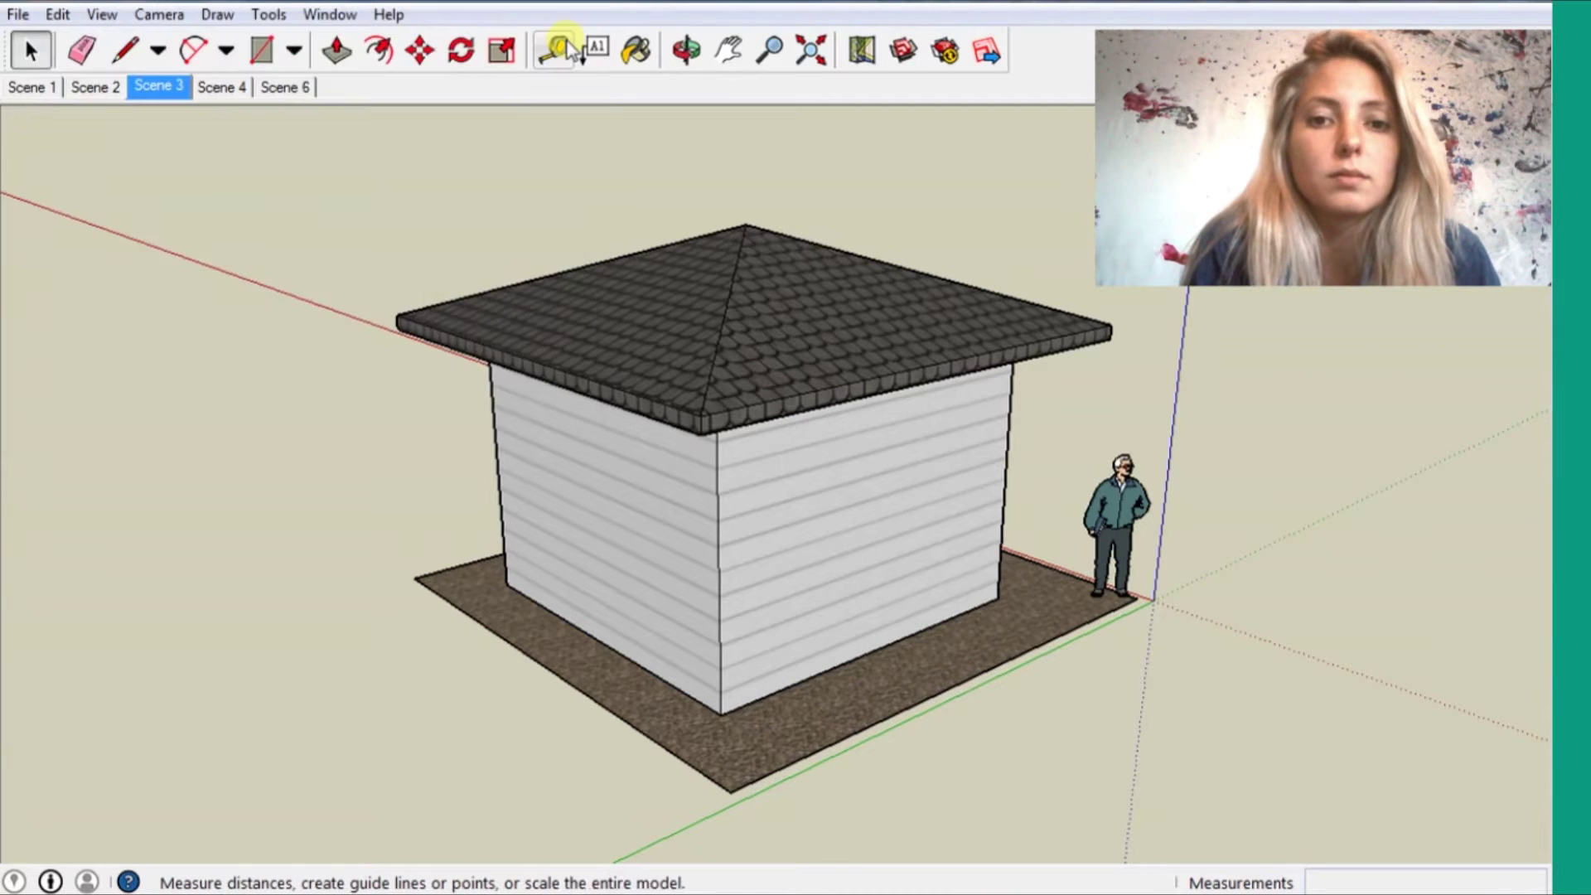
Replay the scene animation from the Scene 3 tab and pause it on the overhead view.
{"action": "right_click", "coordinate": [162, 89]}
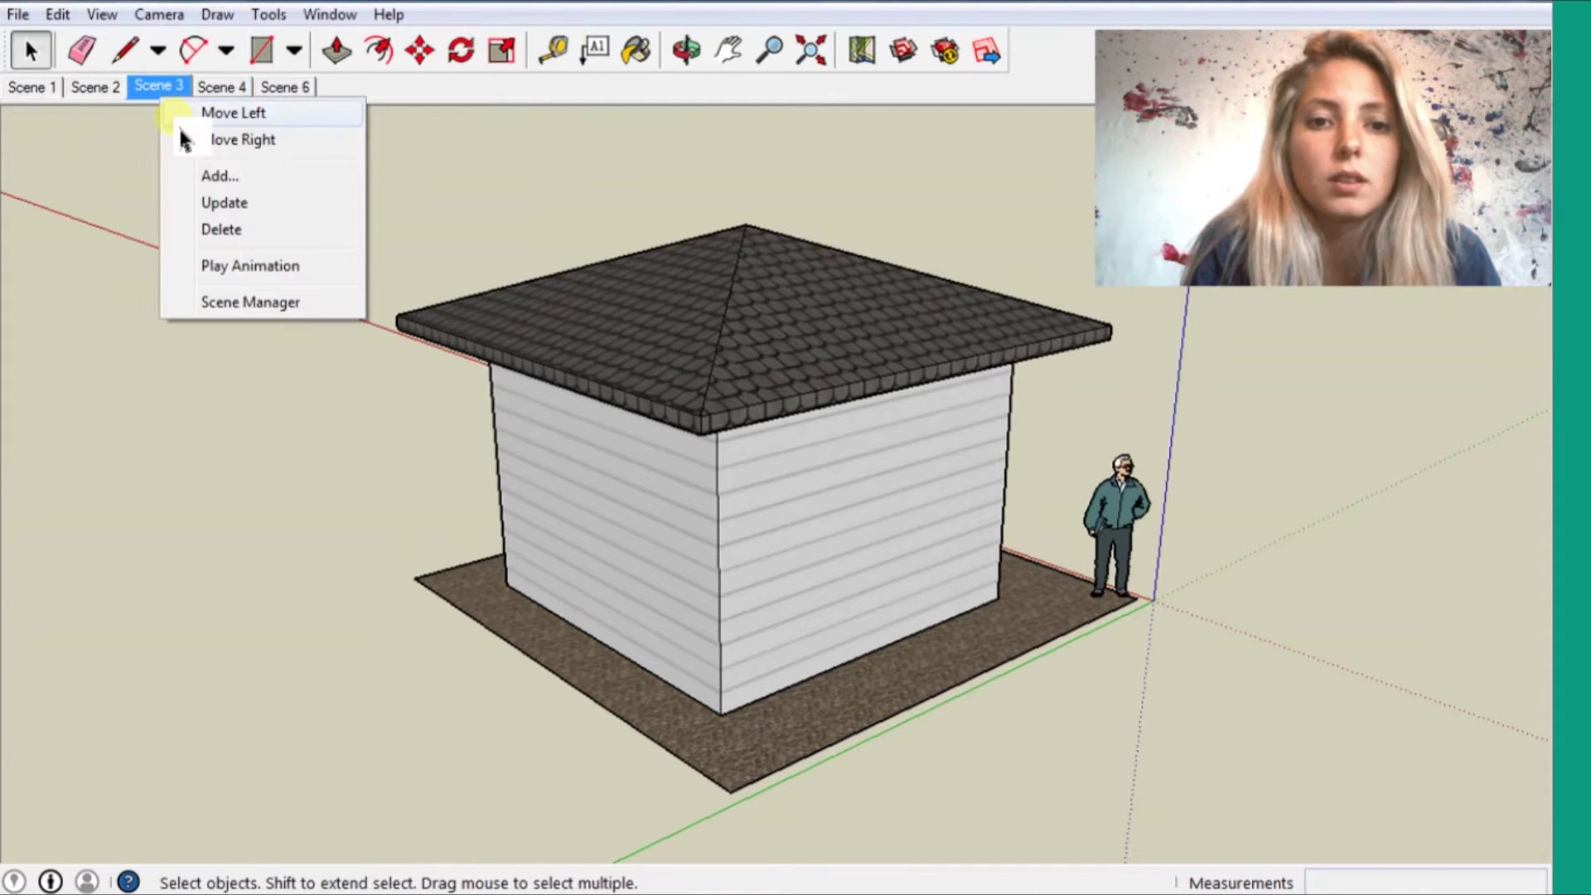
{"action": "left_click", "coordinate": [255, 265]}
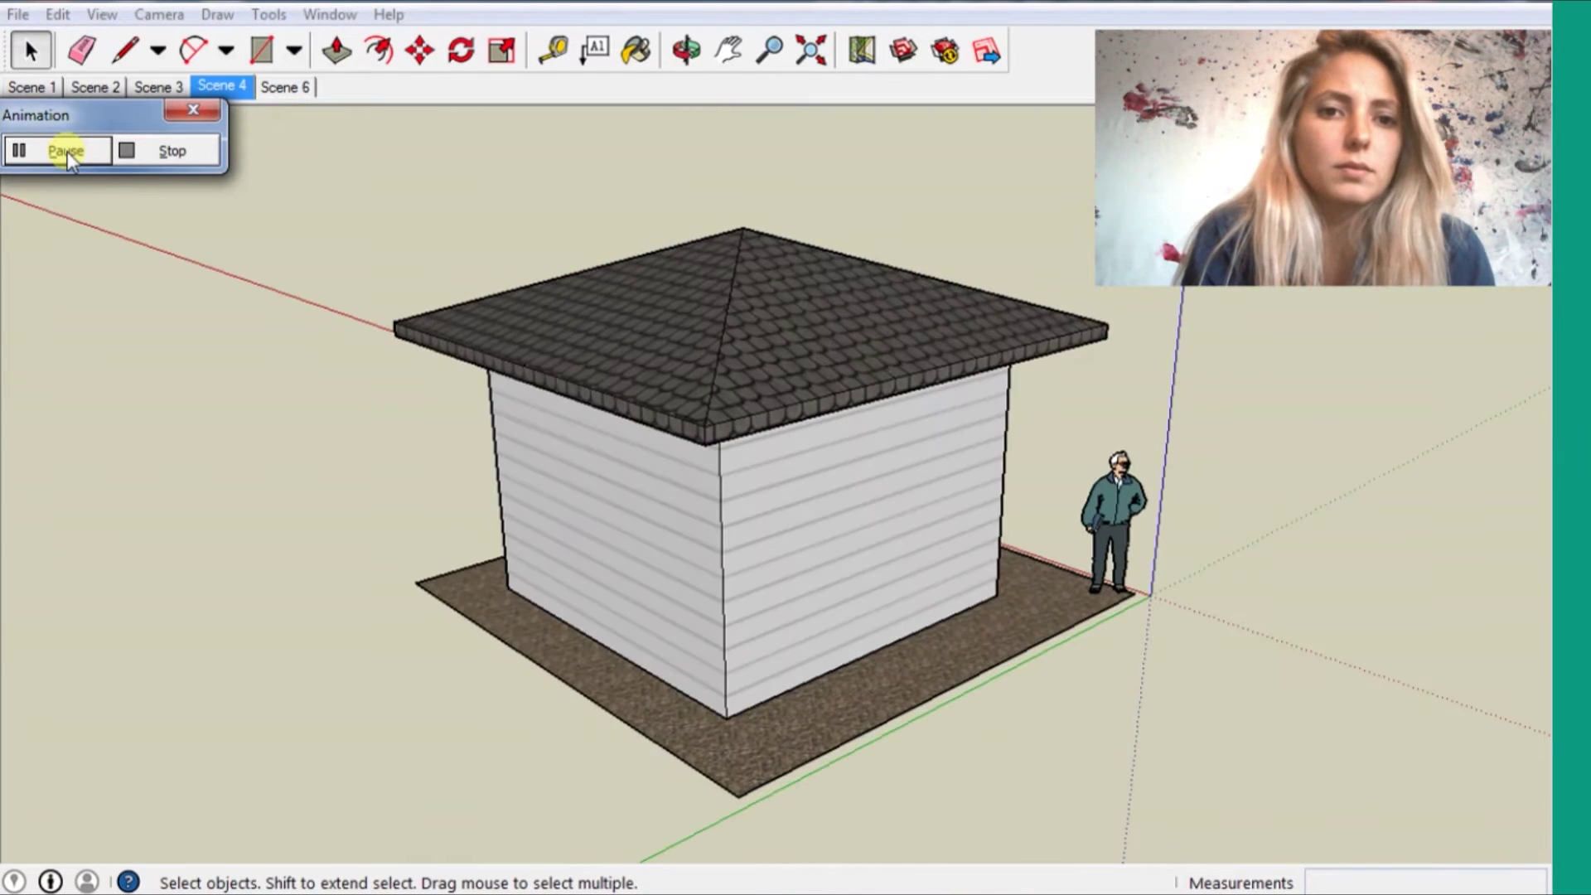
{"action": "left_click", "coordinate": [68, 151]}
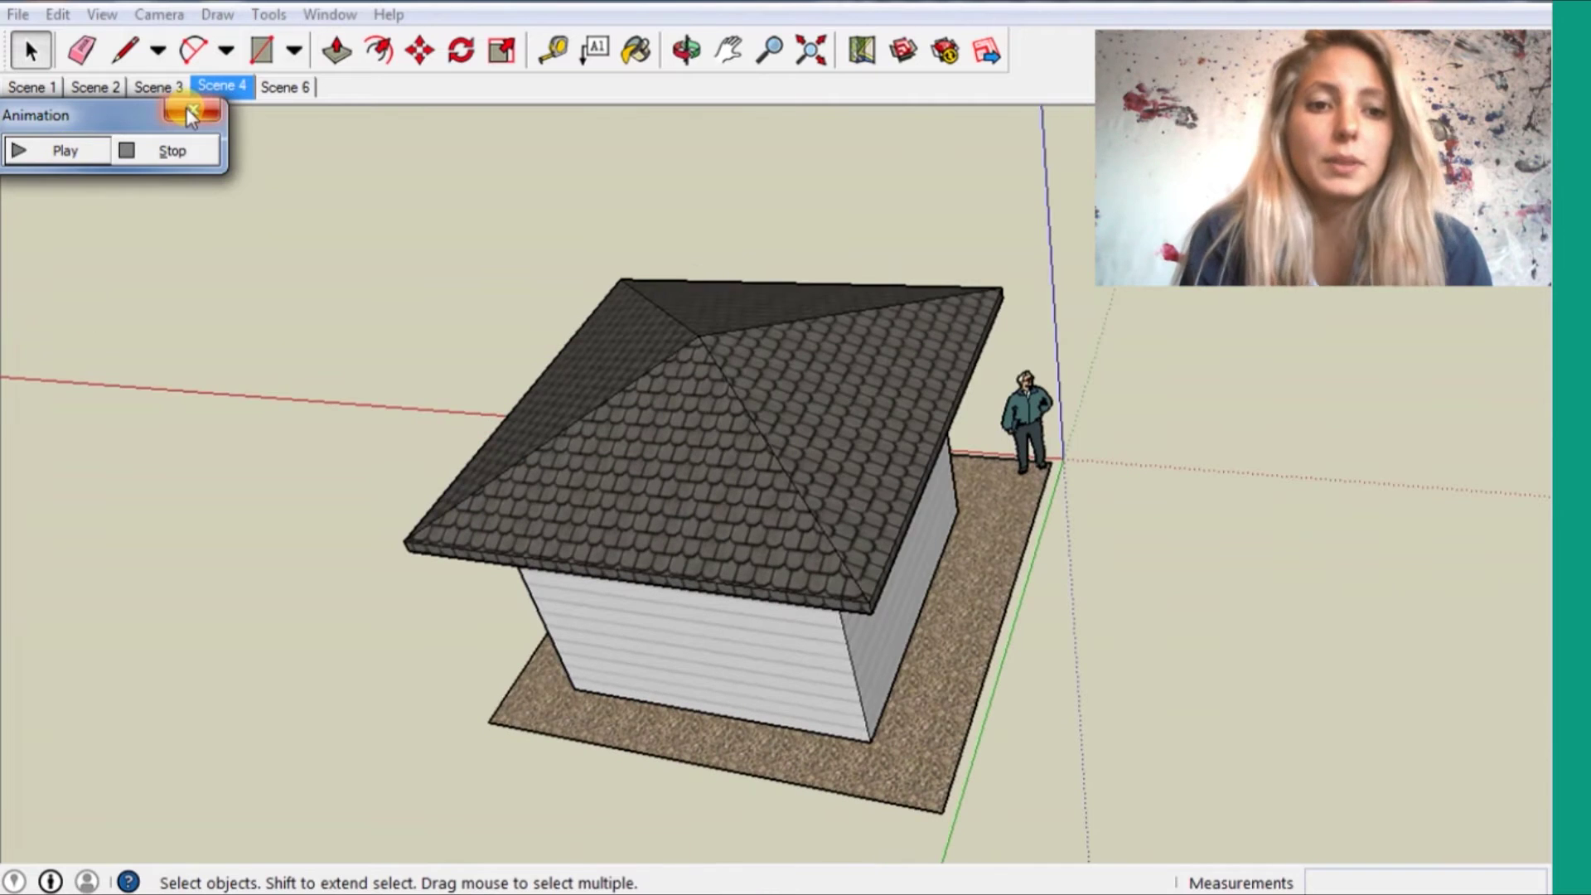
Lower the scene transition time to 2 seconds in the animation settings, keeping zero delay.
{"action": "left_click", "coordinate": [190, 112]}
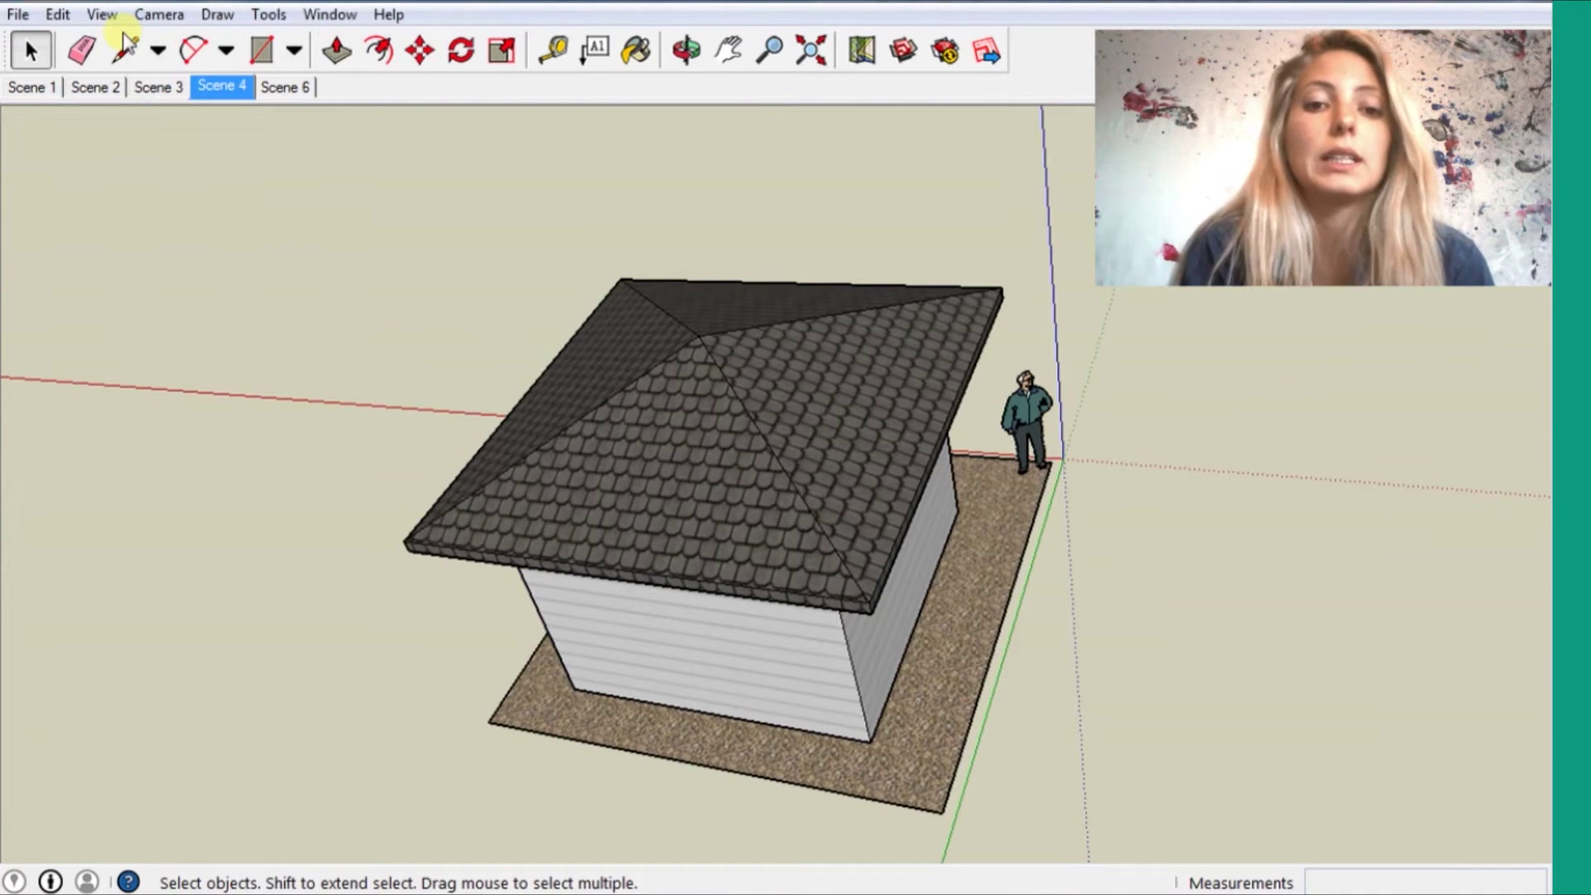
{"action": "left_click", "coordinate": [159, 14]}
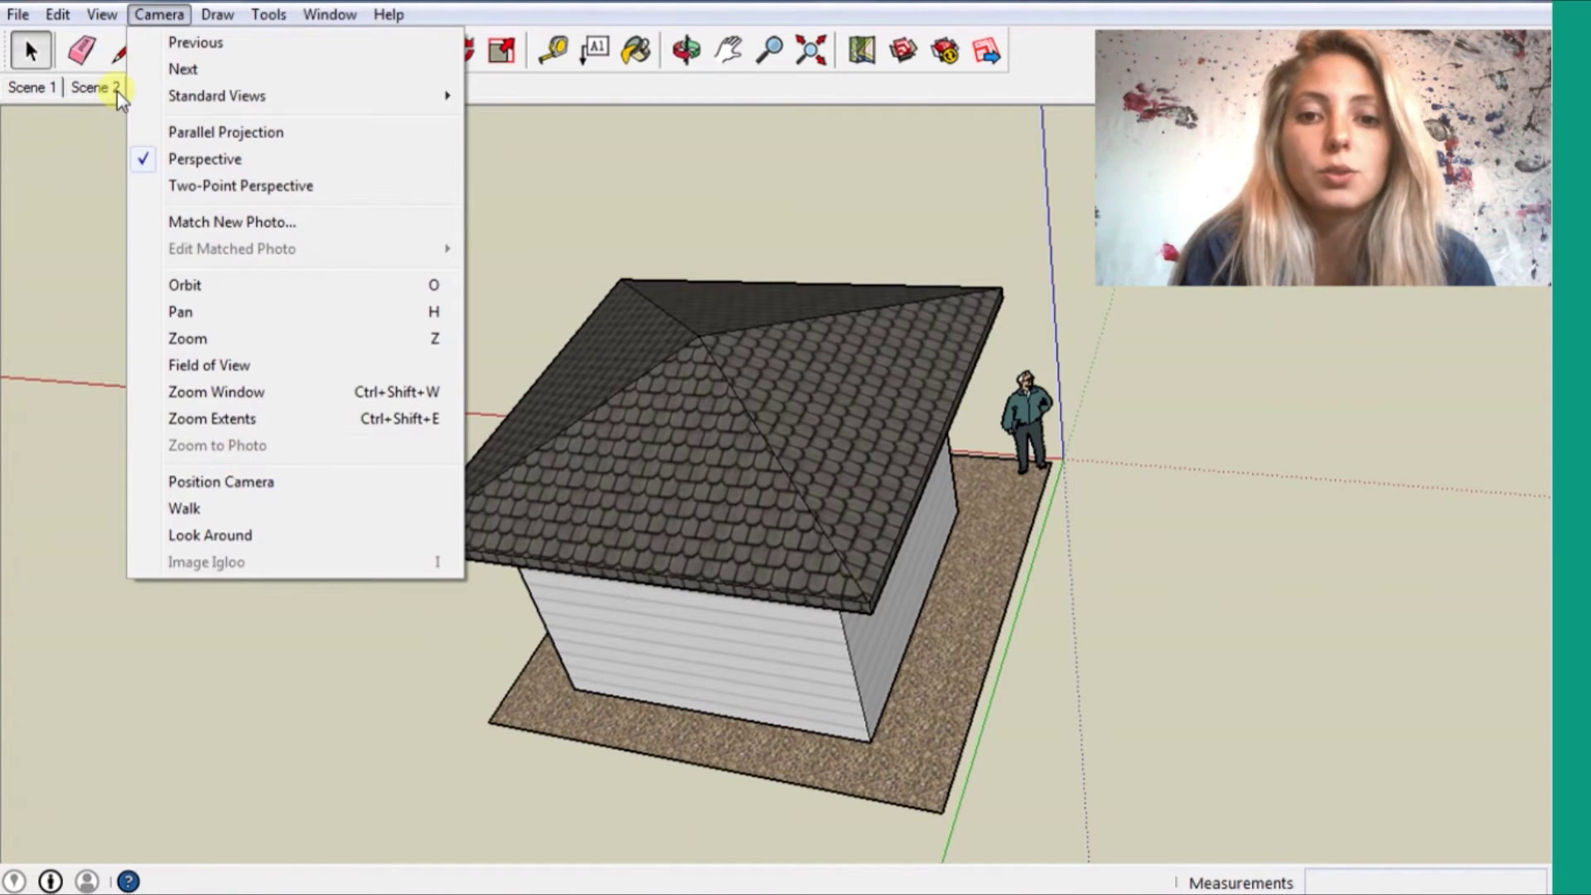
{"action": "left_click", "coordinate": [427, 581]}
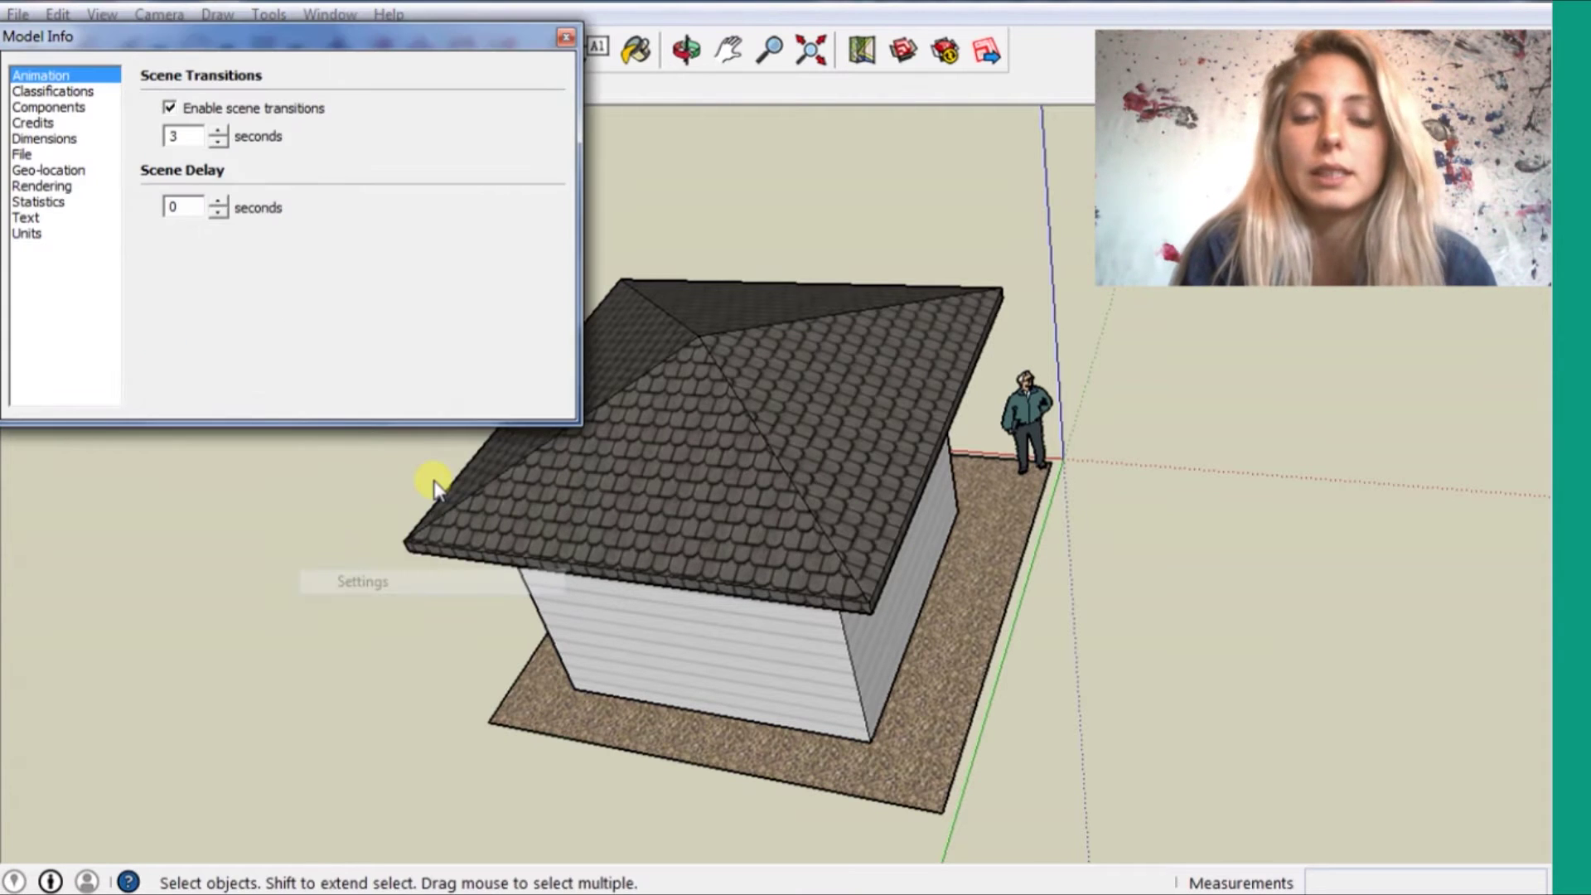
{"action": "left_click", "coordinate": [216, 142]}
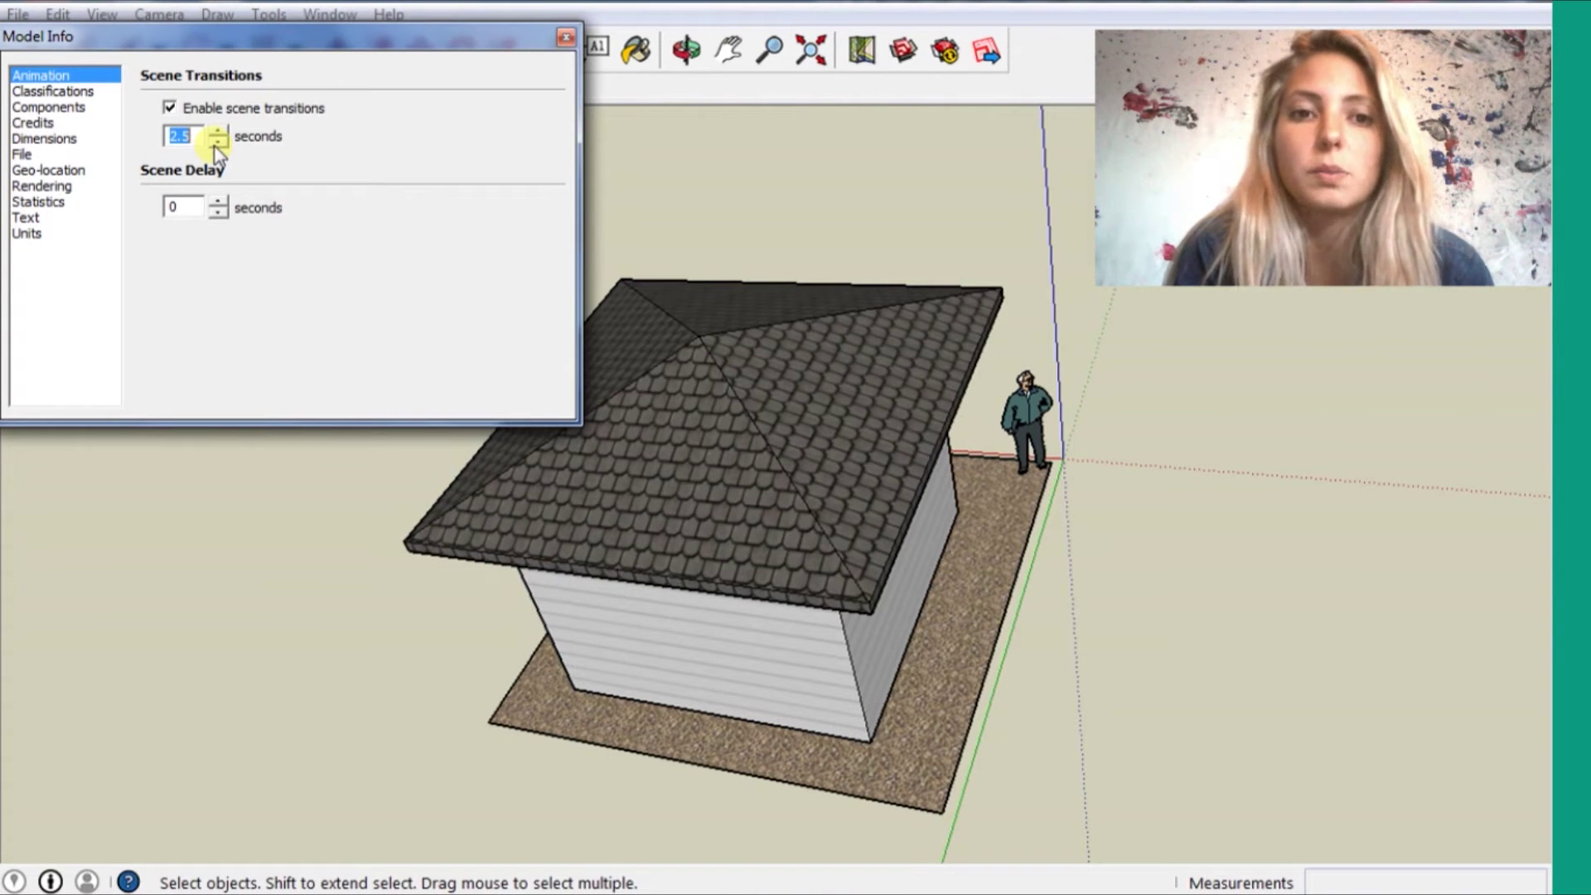
{"action": "left_click", "coordinate": [217, 142]}
{"action": "left_click", "coordinate": [566, 37]}
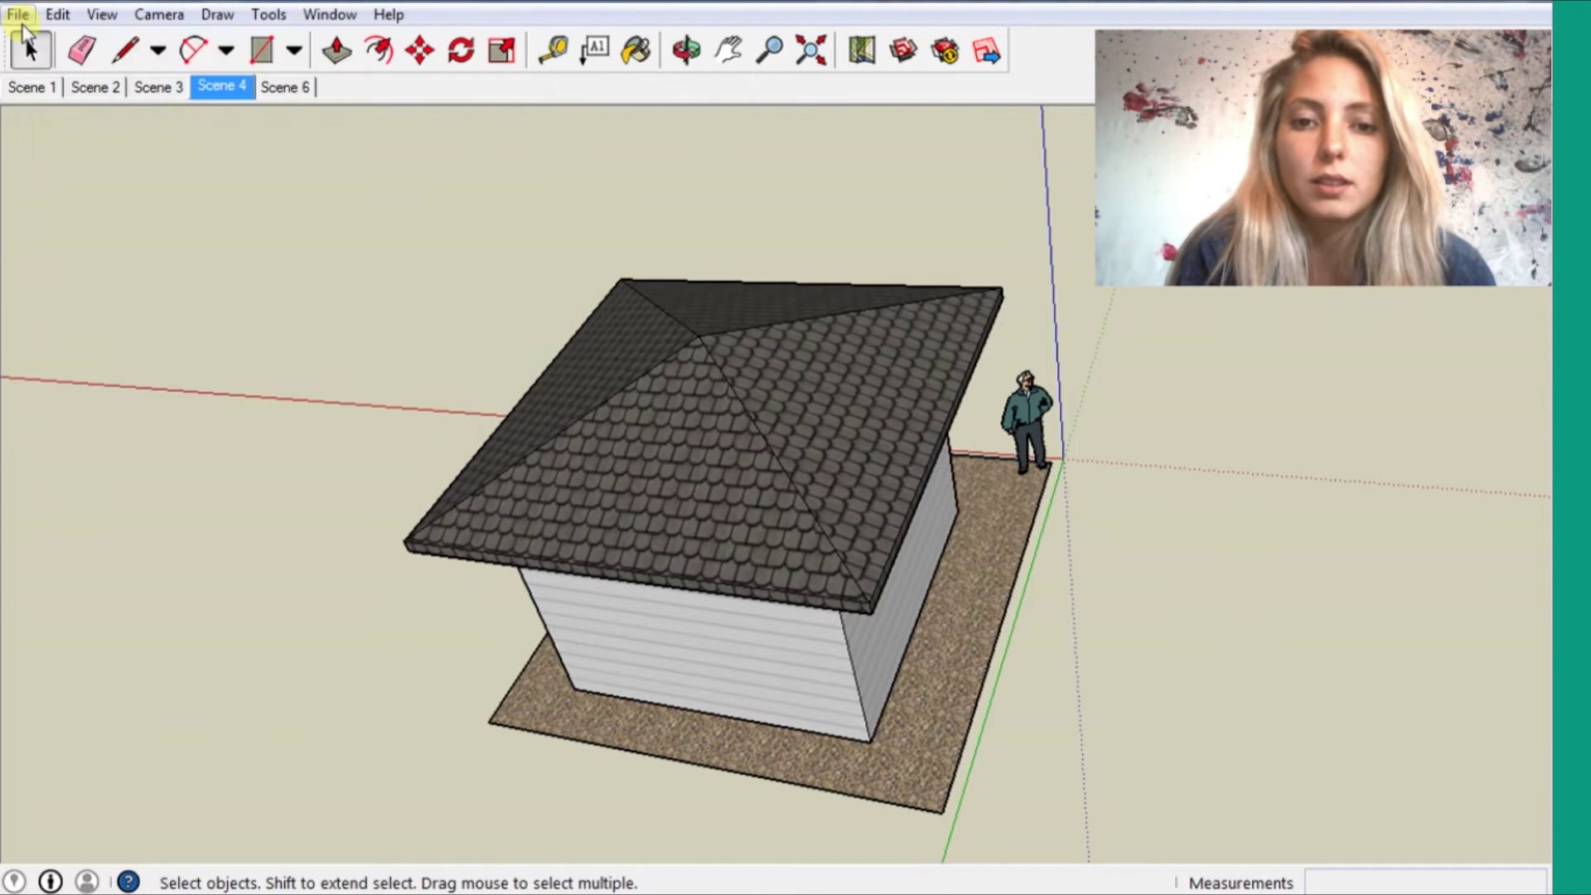
Export the animation to the Desktop as a 720p HD MP4 video named BASE.
{"action": "left_click", "coordinate": [18, 14]}
{"action": "mouse_move", "coordinate": [61, 391]}
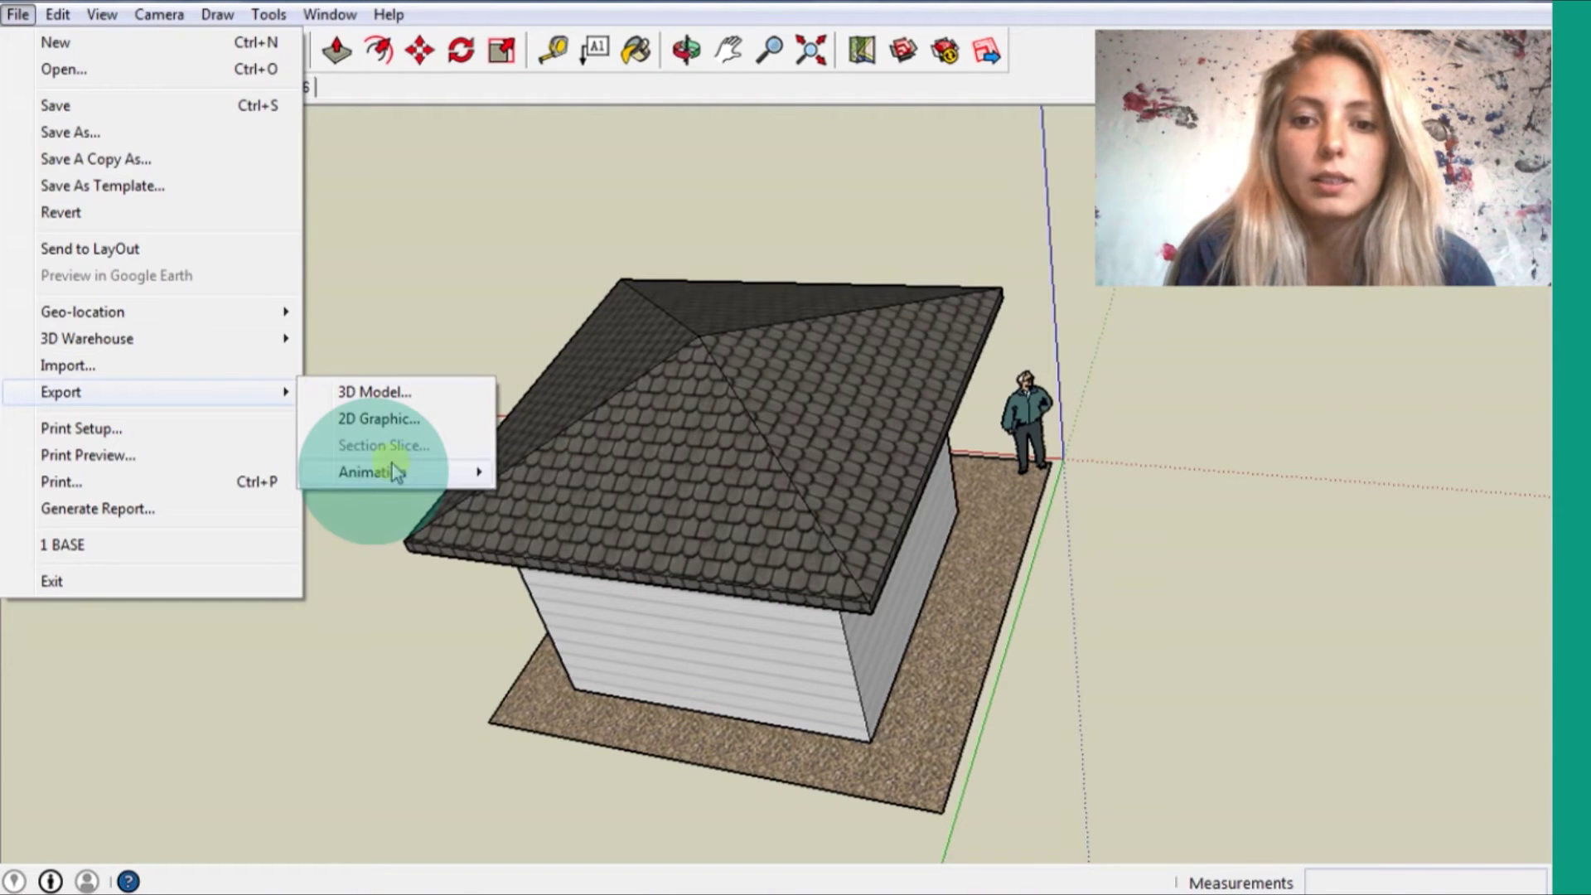
{"action": "mouse_move", "coordinate": [373, 471]}
{"action": "left_click", "coordinate": [553, 473]}
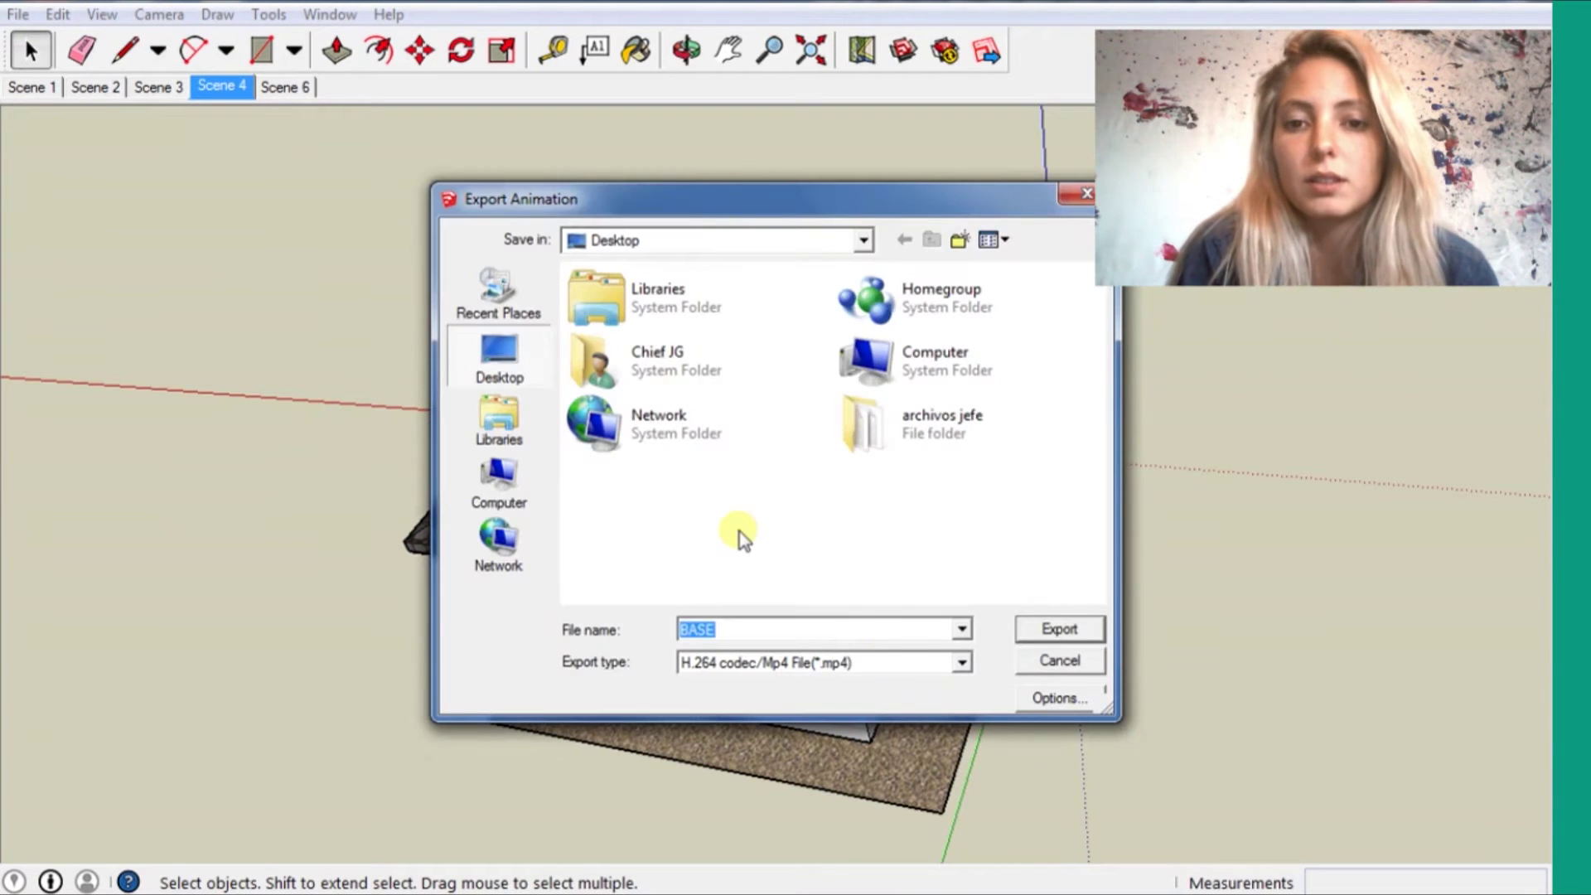
{"action": "left_click", "coordinate": [895, 660]}
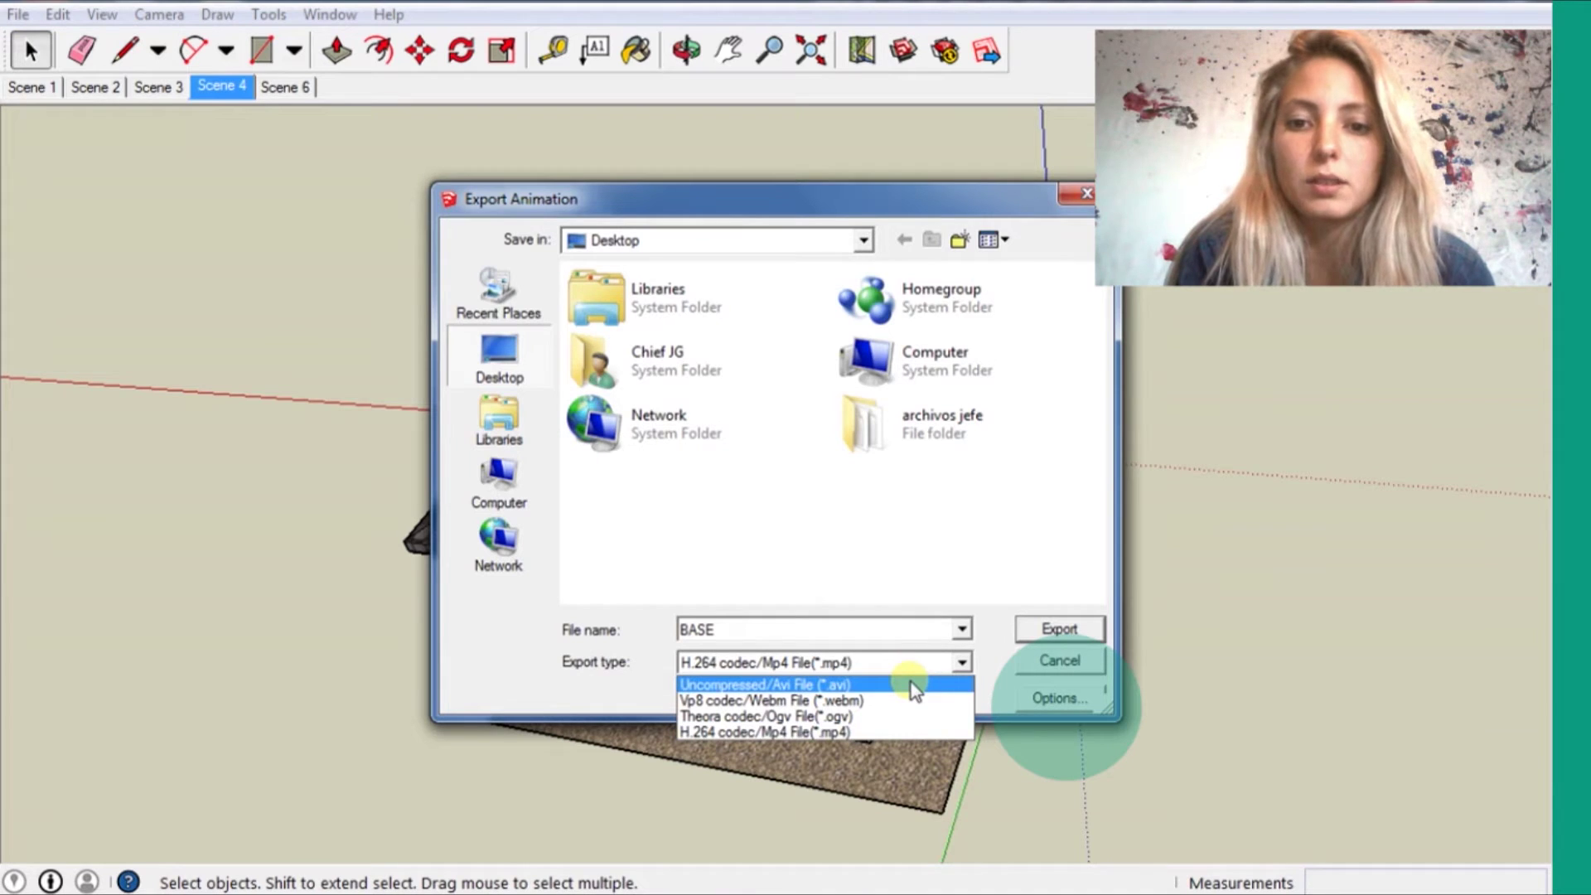
{"action": "left_click", "coordinate": [894, 732]}
{"action": "left_click", "coordinate": [1044, 698]}
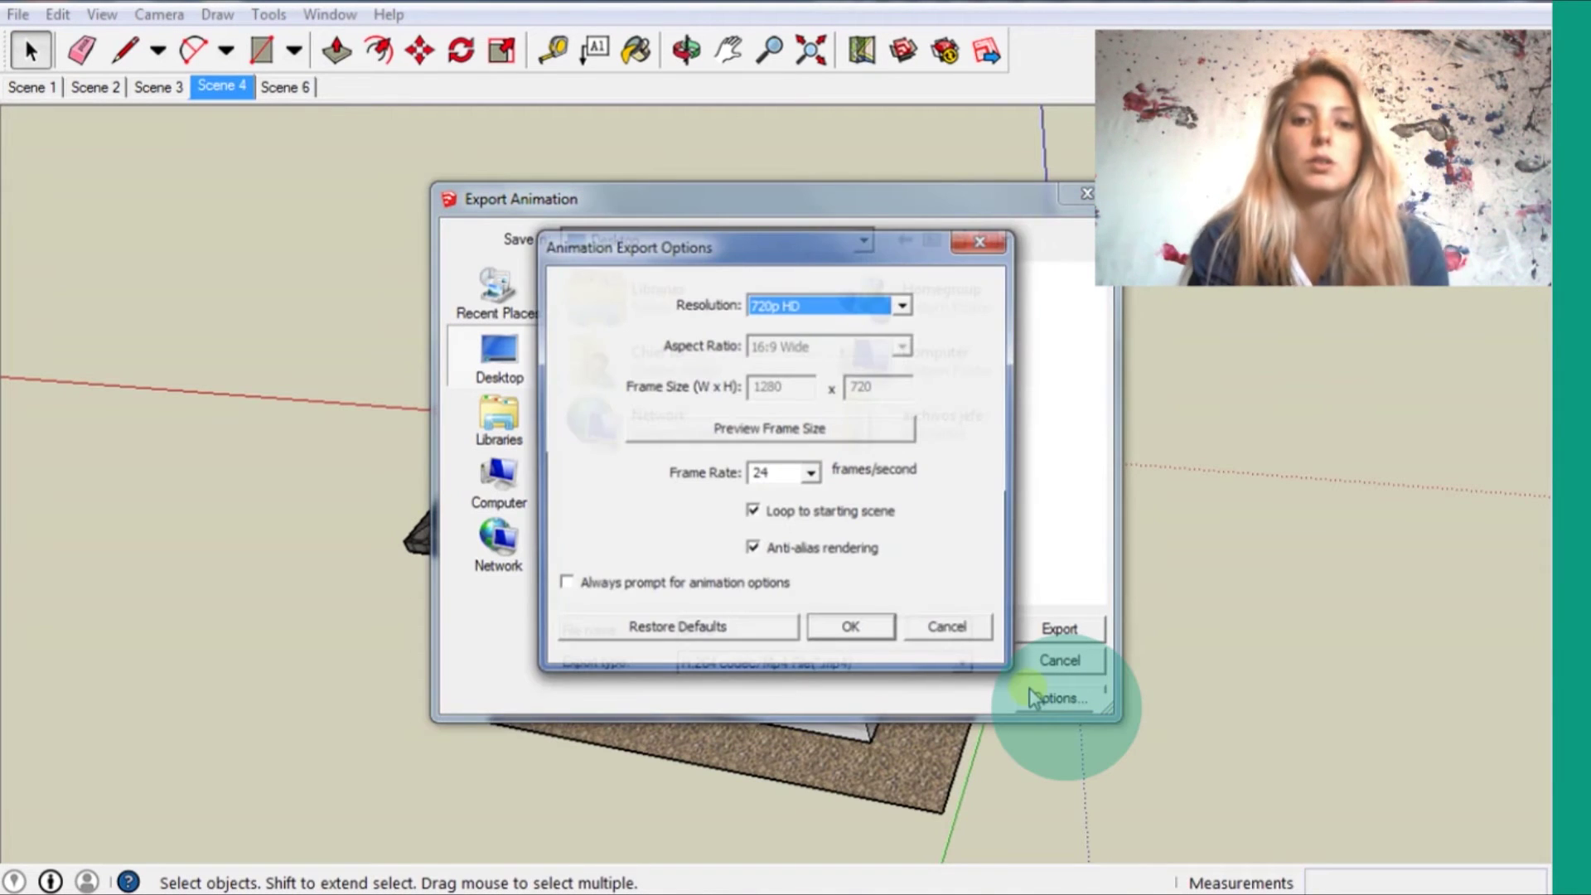
{"action": "left_click", "coordinate": [843, 313]}
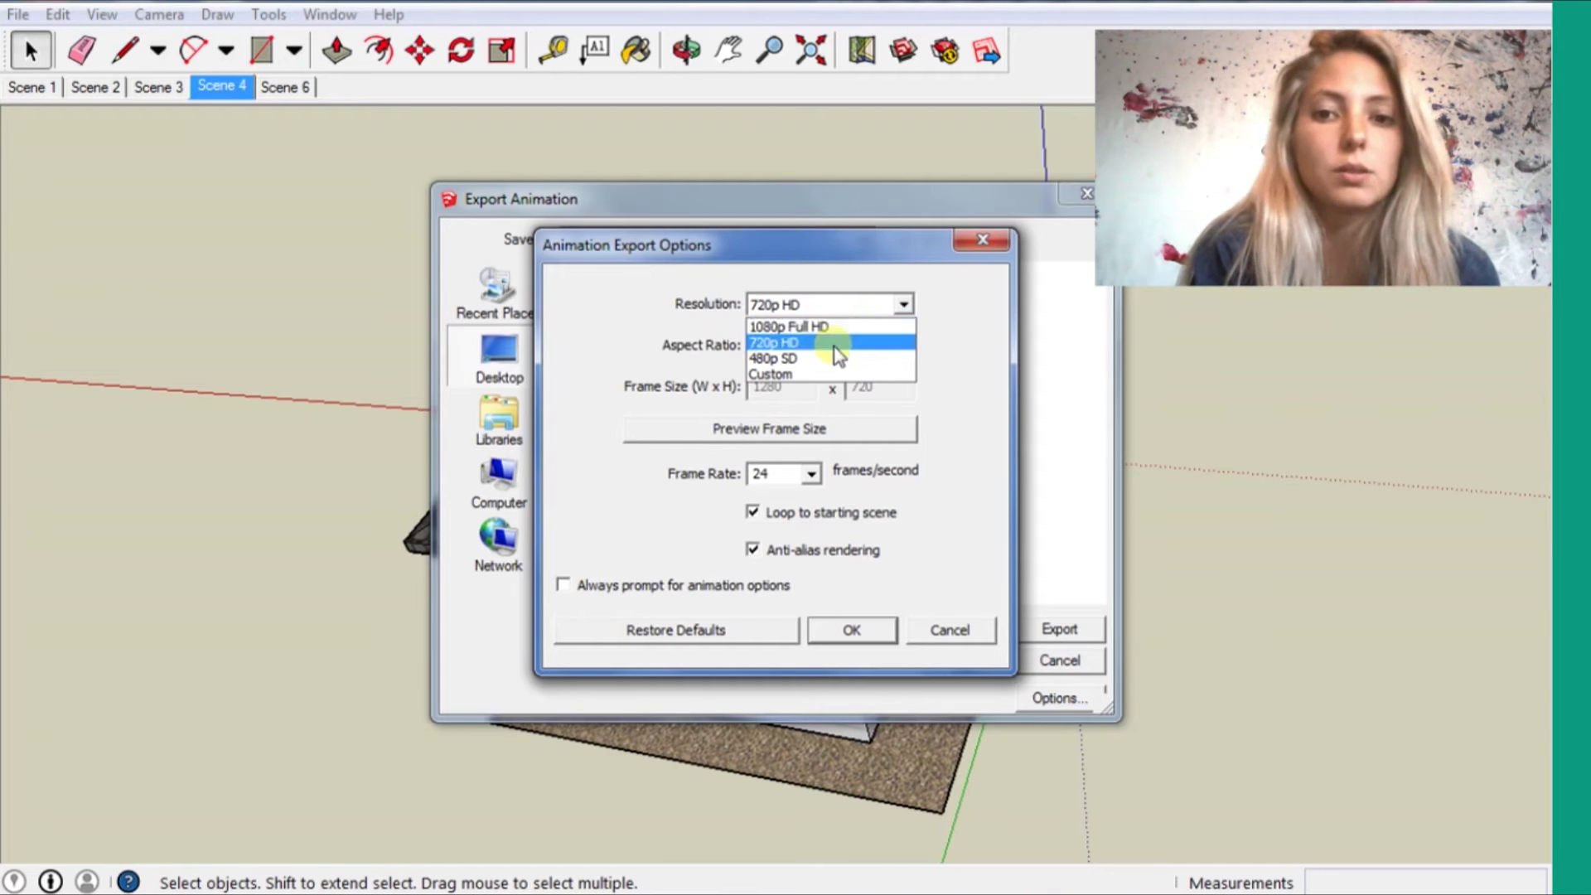
{"action": "left_click", "coordinate": [837, 345]}
{"action": "left_click", "coordinate": [863, 629]}
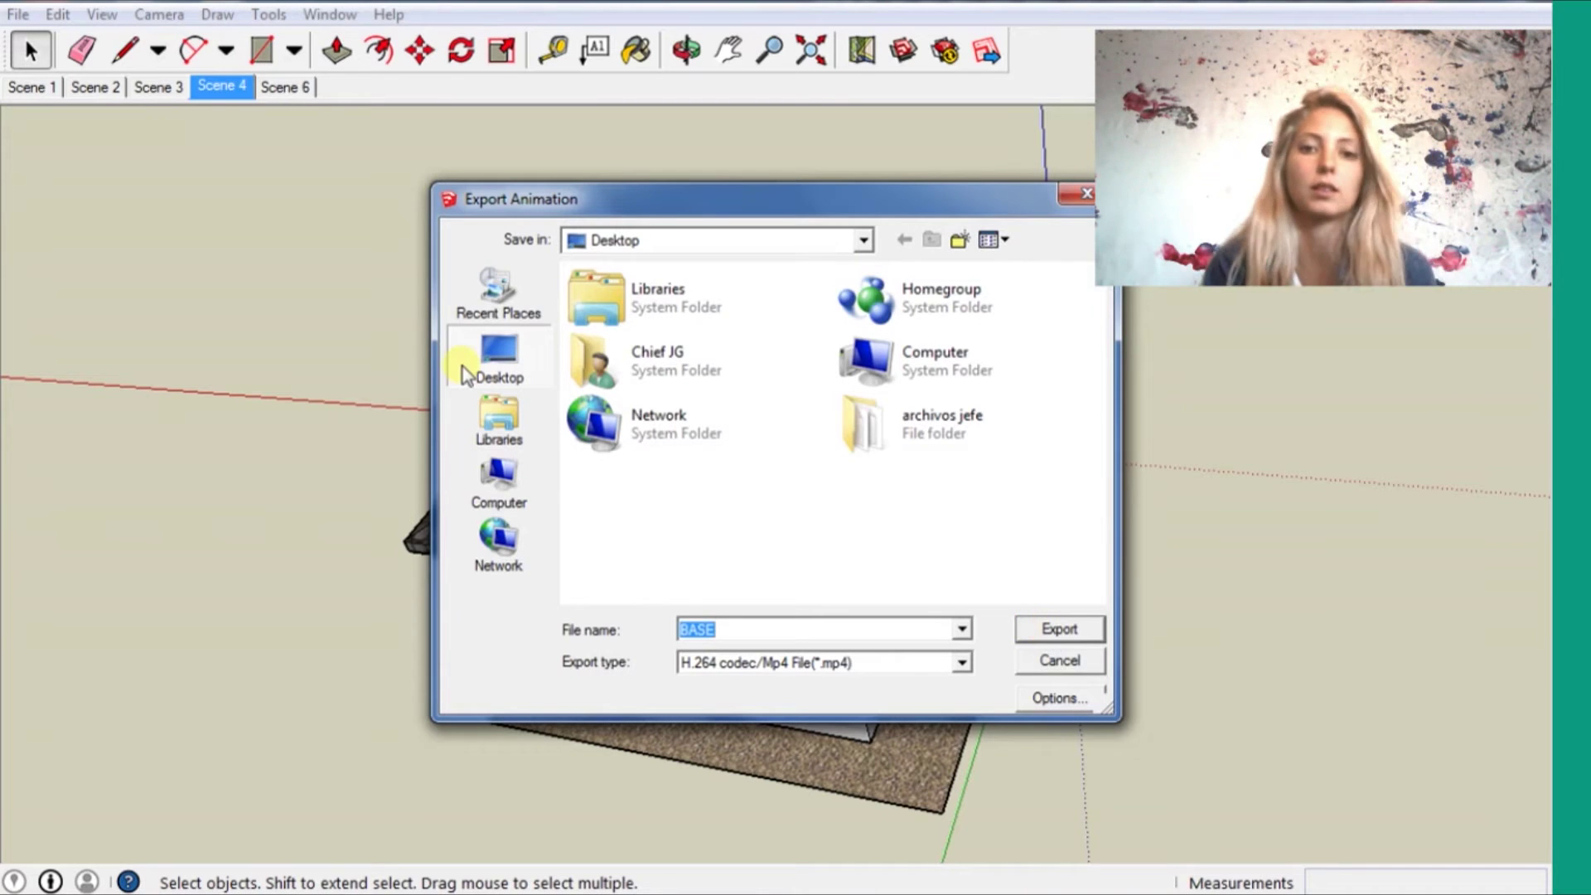
{"action": "left_click", "coordinate": [1026, 635]}
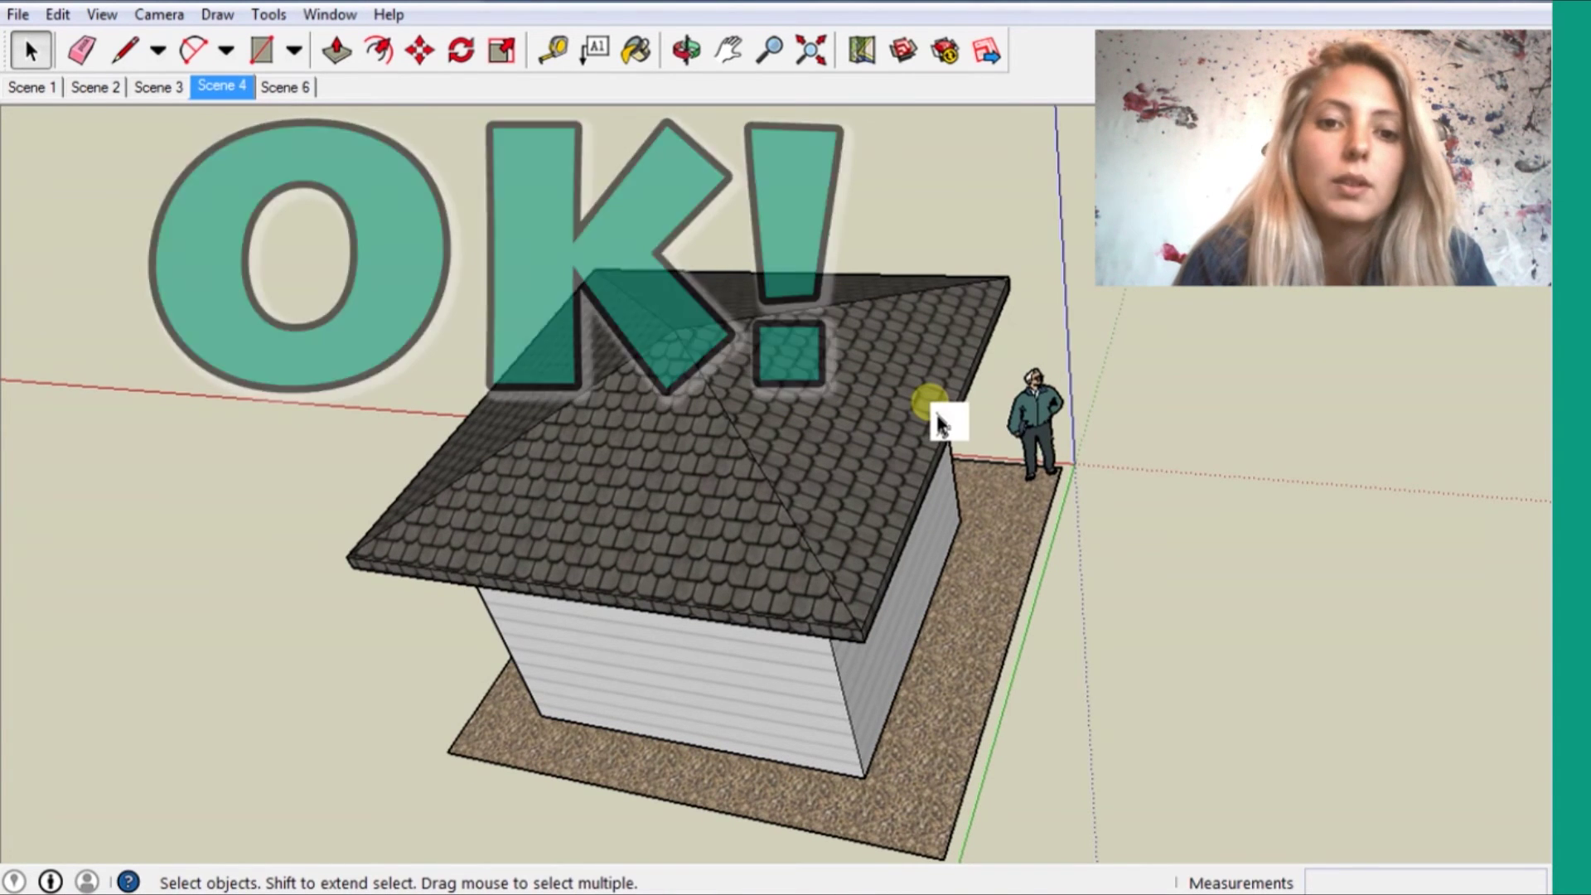
{"action": "middle_click_drag", "start_coordinate": [934, 415], "coordinate": [783, 531]}
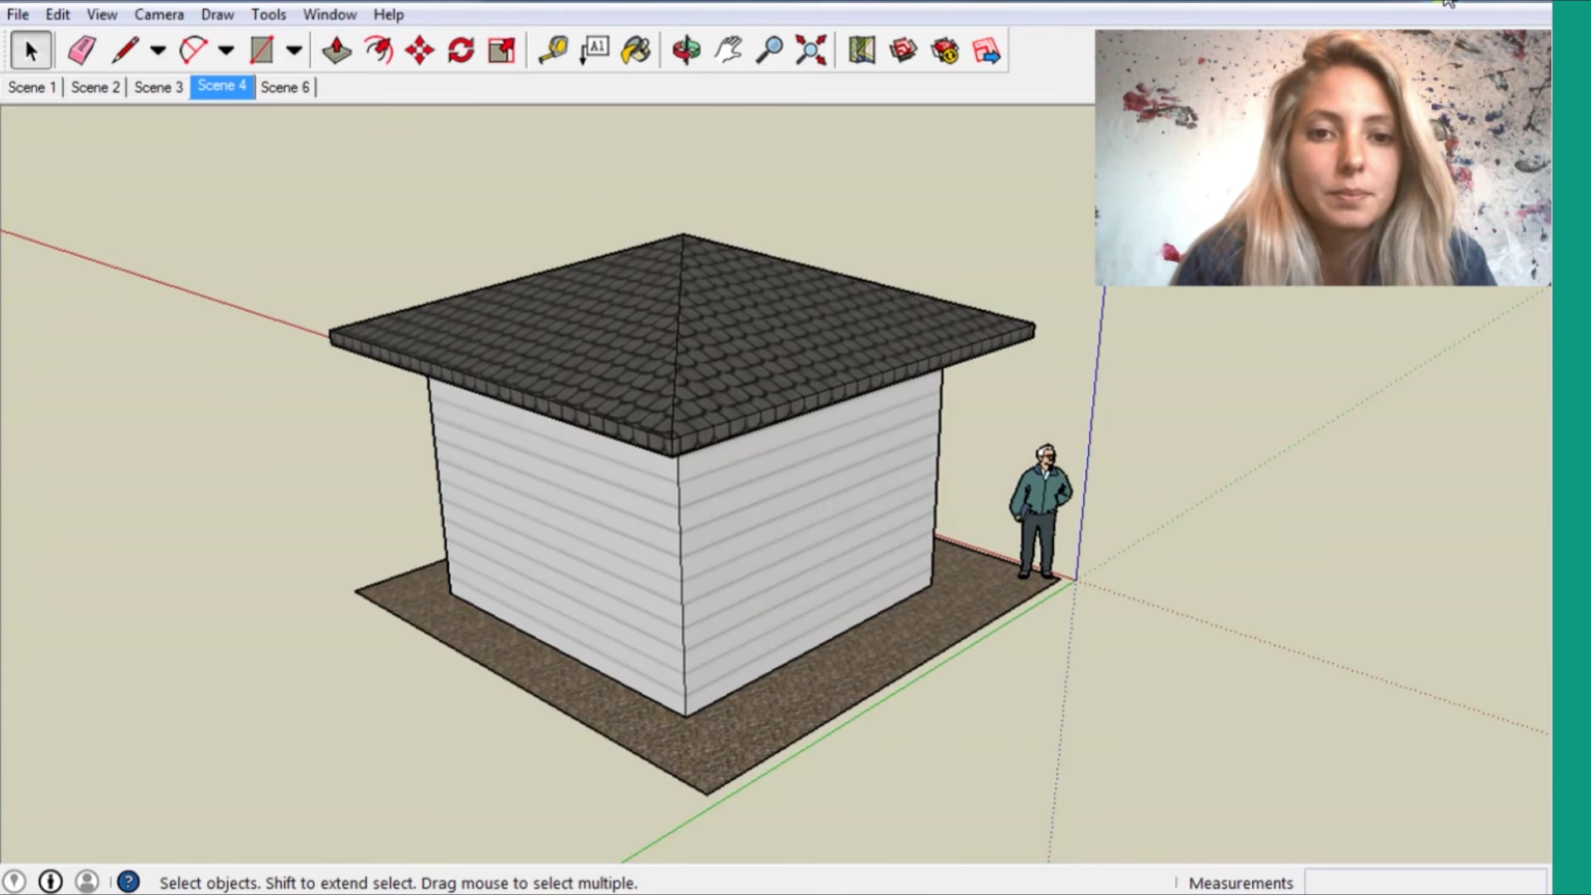
{"action": "left_click", "coordinate": [1446, 2]}
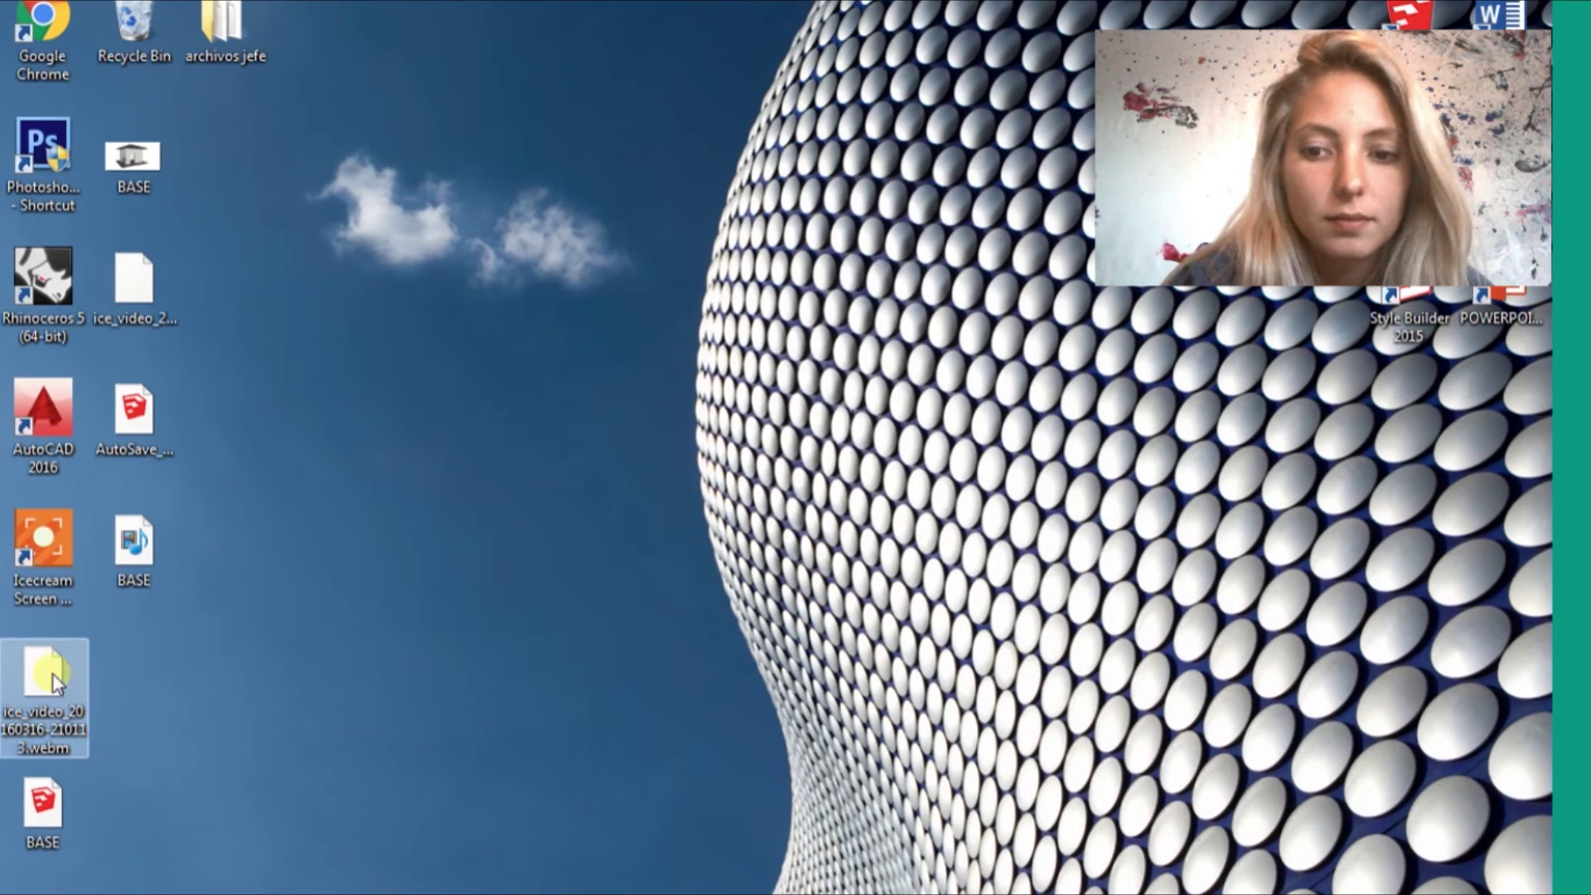
Open the exported BASE MP4 video from the Desktop.
{"action": "double_click", "coordinate": [162, 540]}
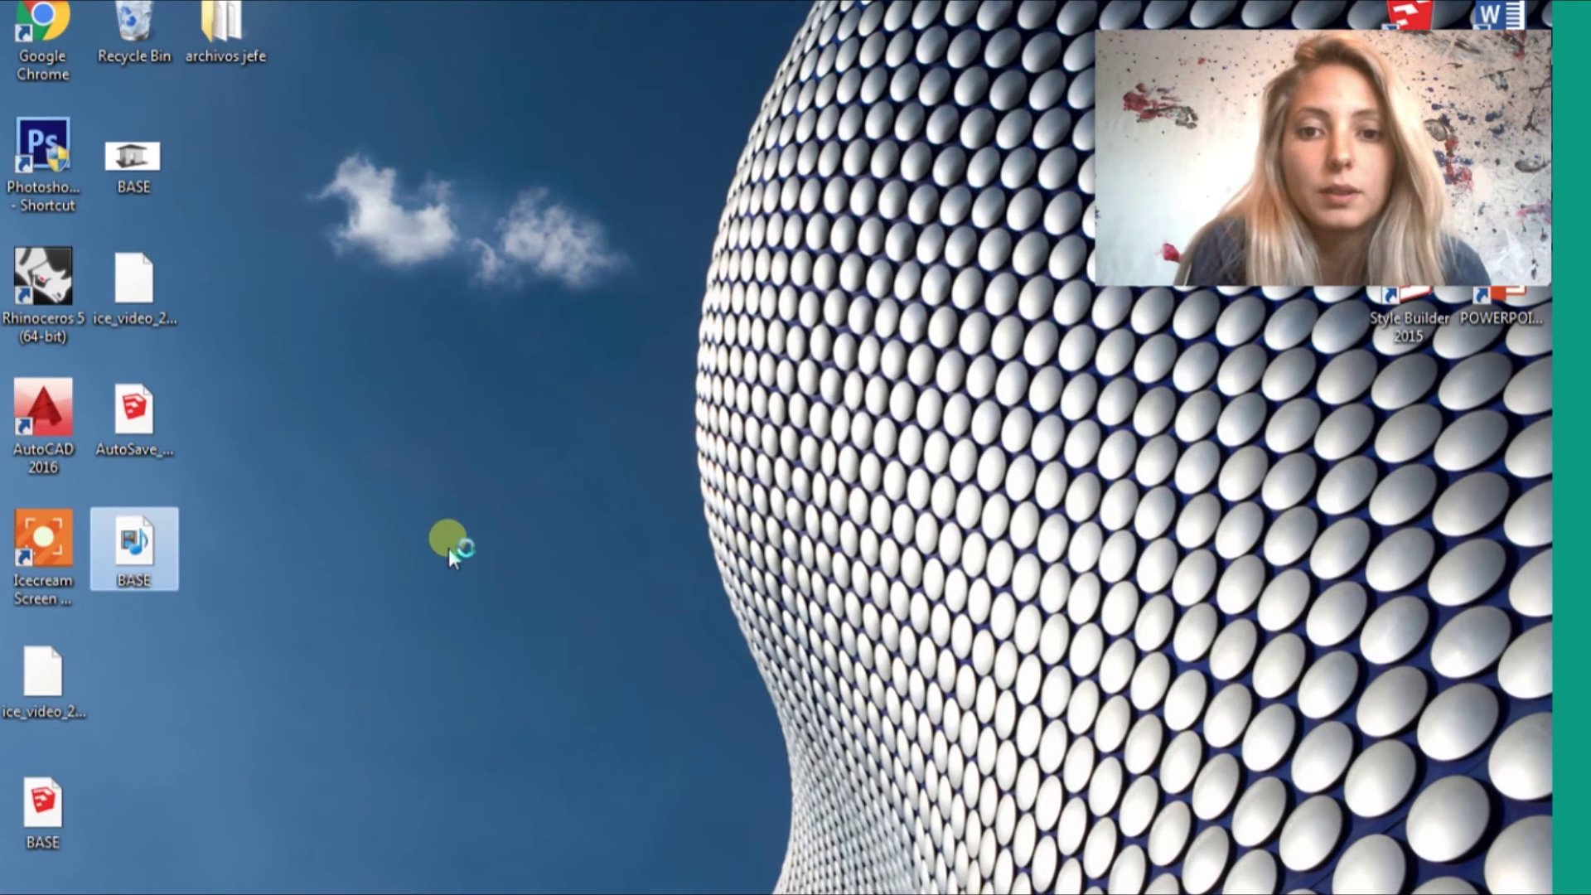